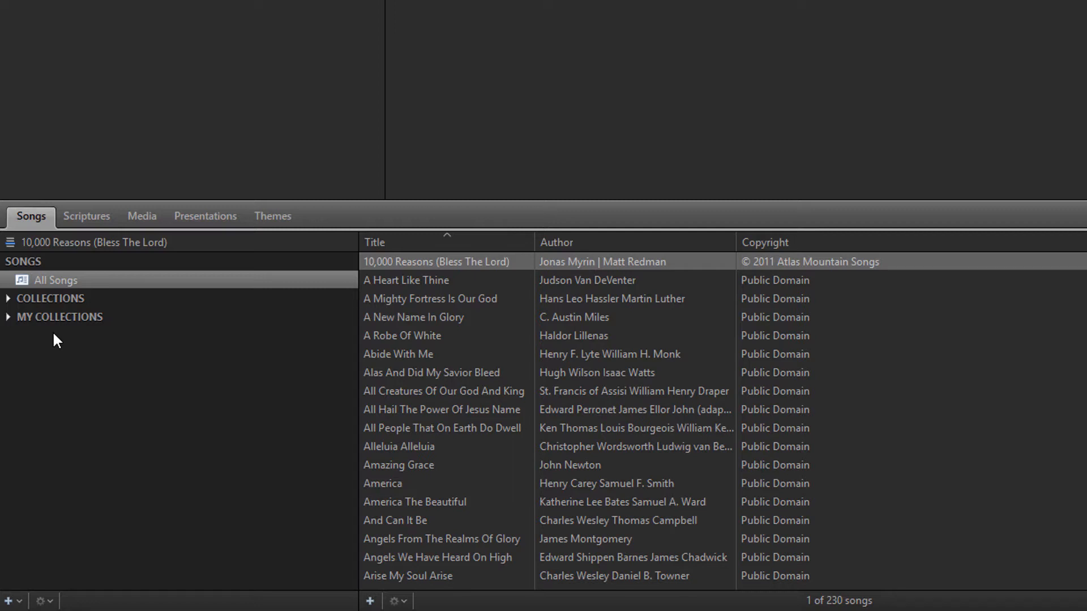
- Switch to the Media library, browse the Colors collections, then show all 33 Images
click(129, 218)
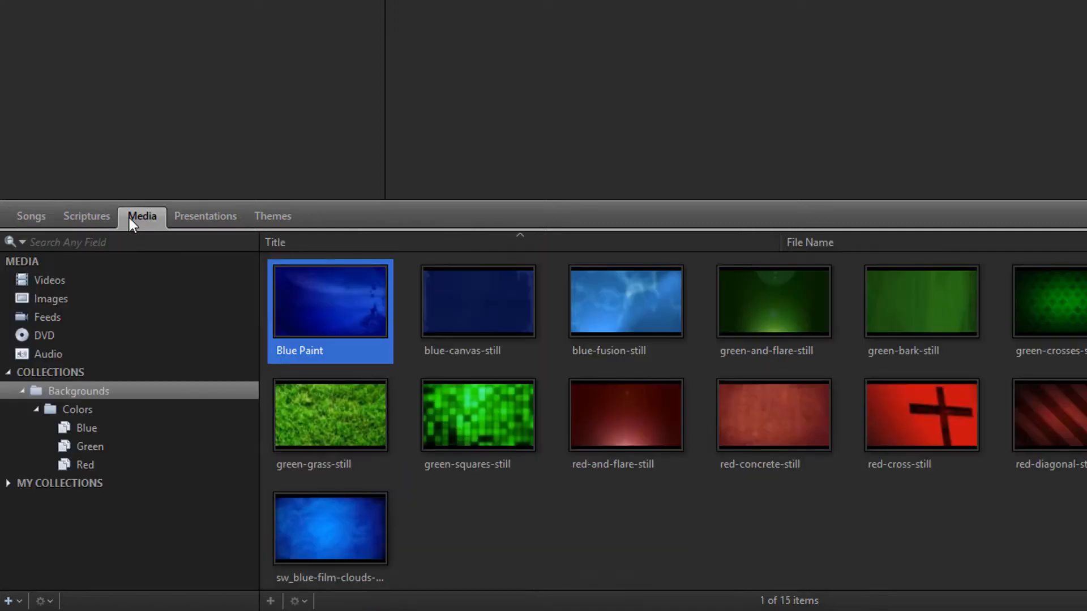
click(80, 409)
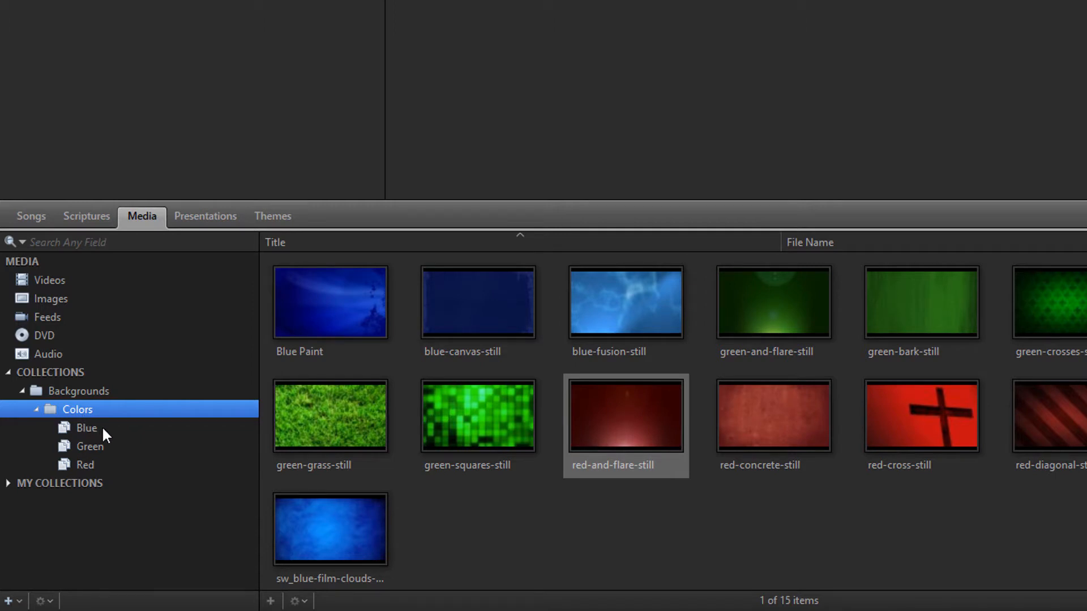
click(102, 427)
click(107, 463)
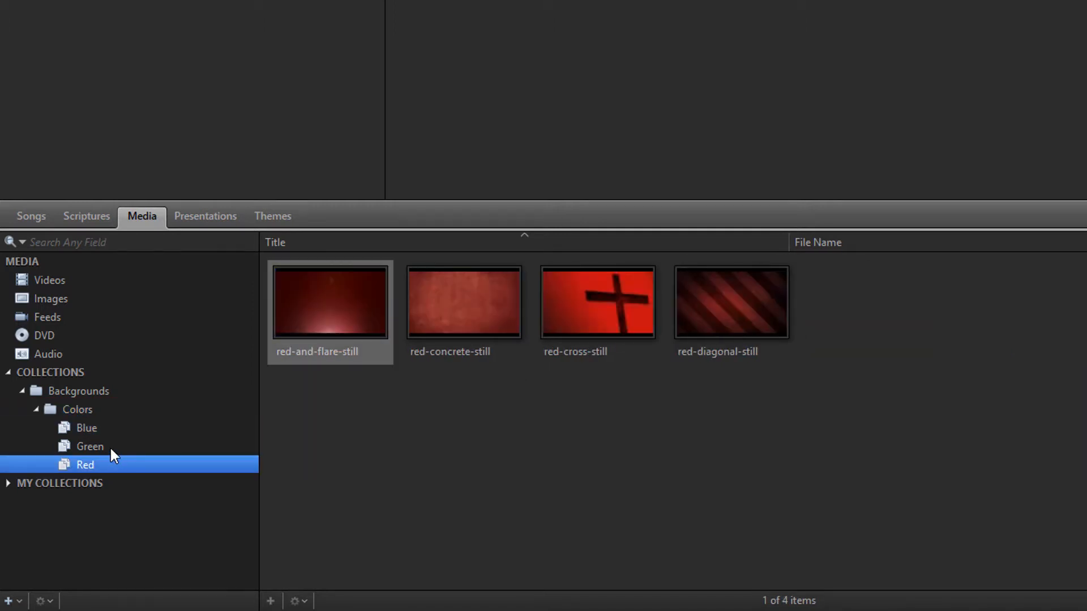
click(110, 445)
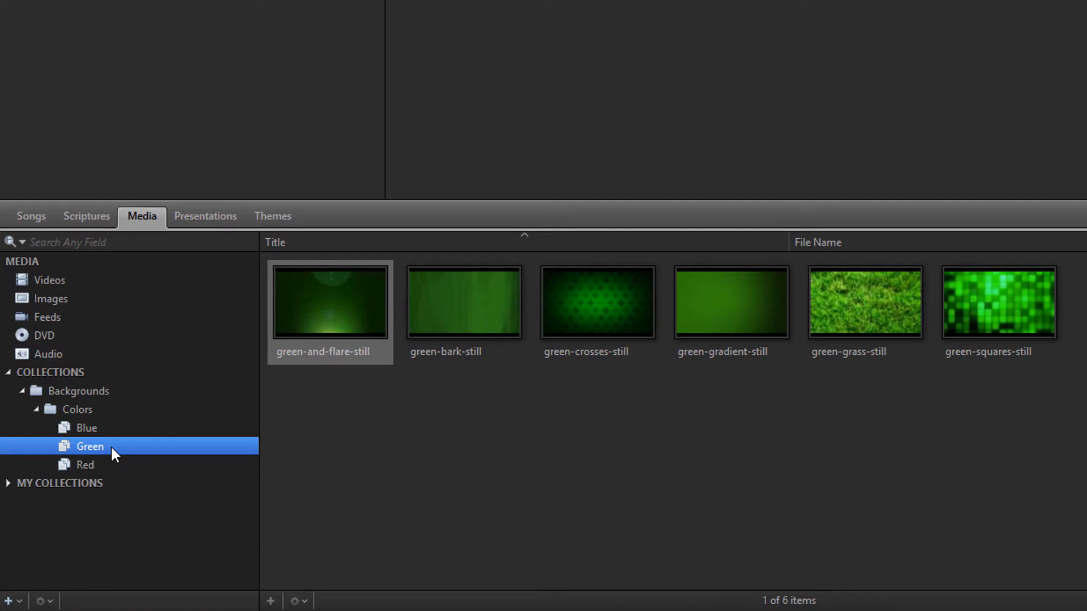
click(116, 396)
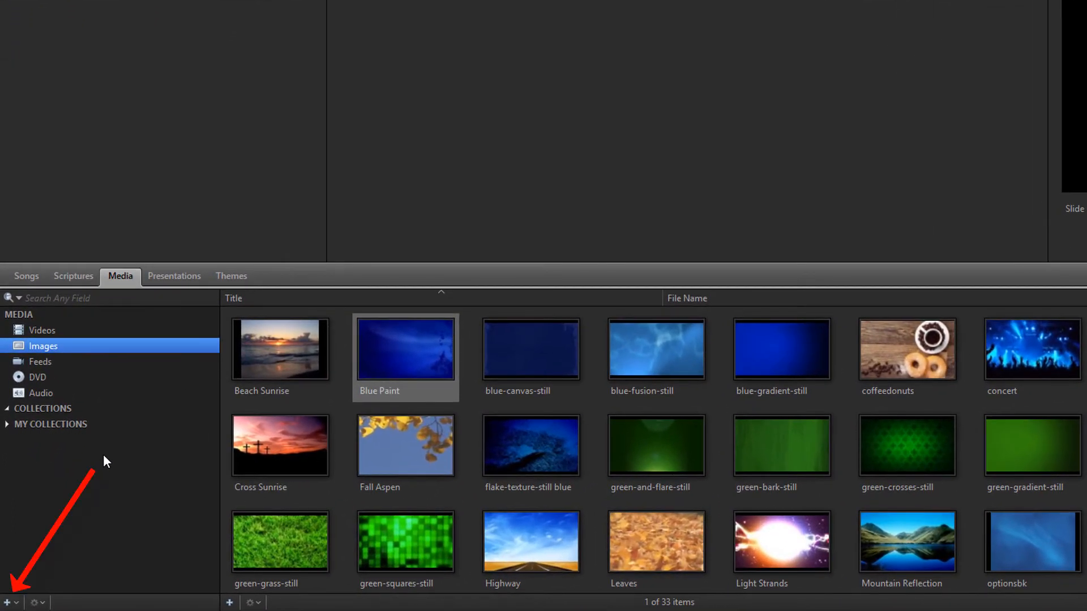
- Add a new folder named Colors under Collections in the Media library
click(20, 603)
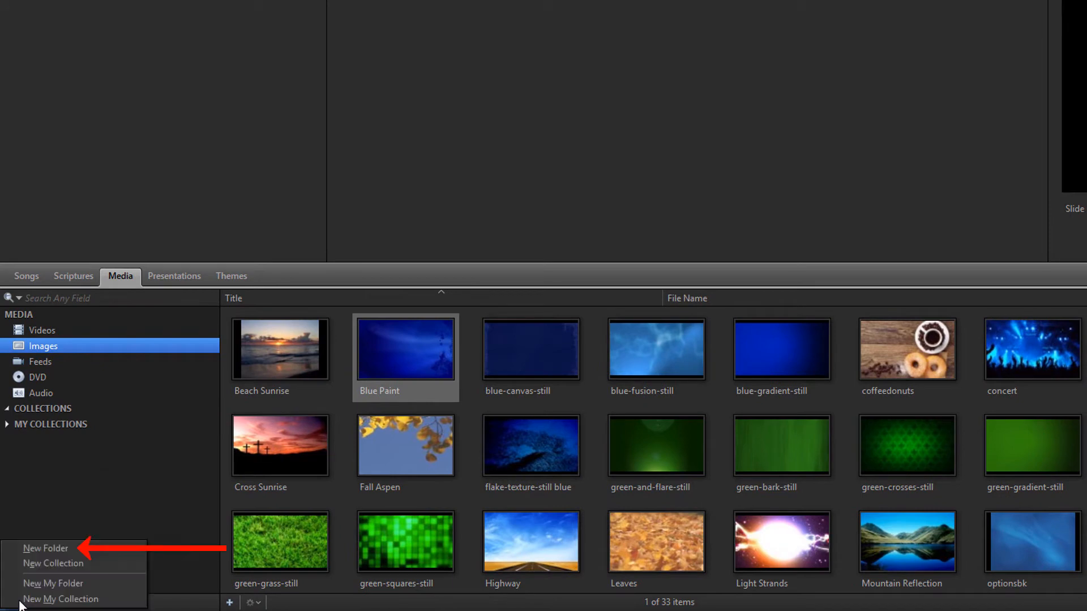
click(46, 549)
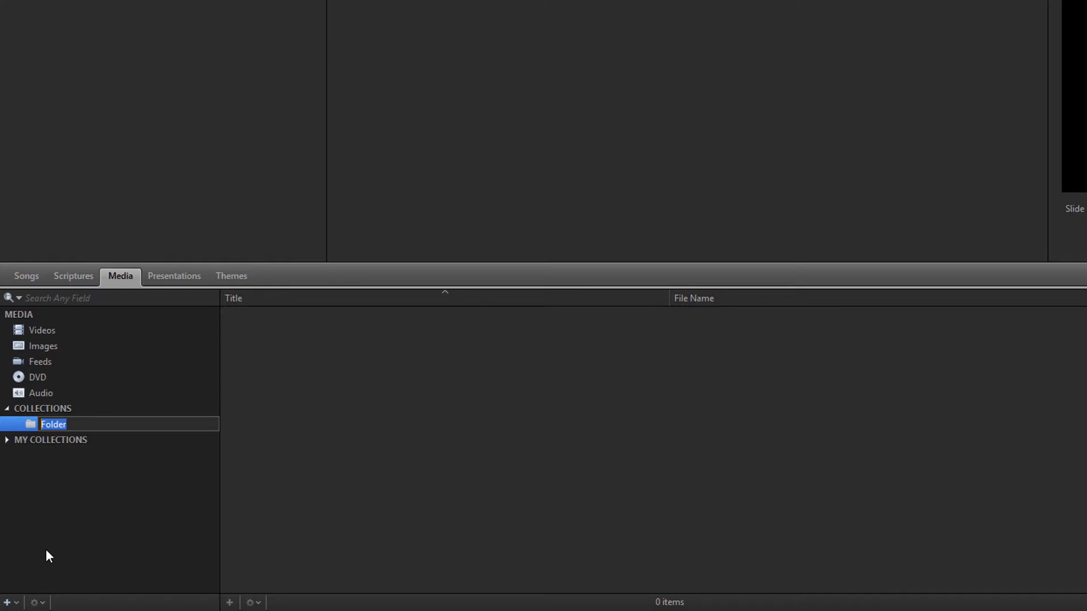
text(Colors)
key(Return)
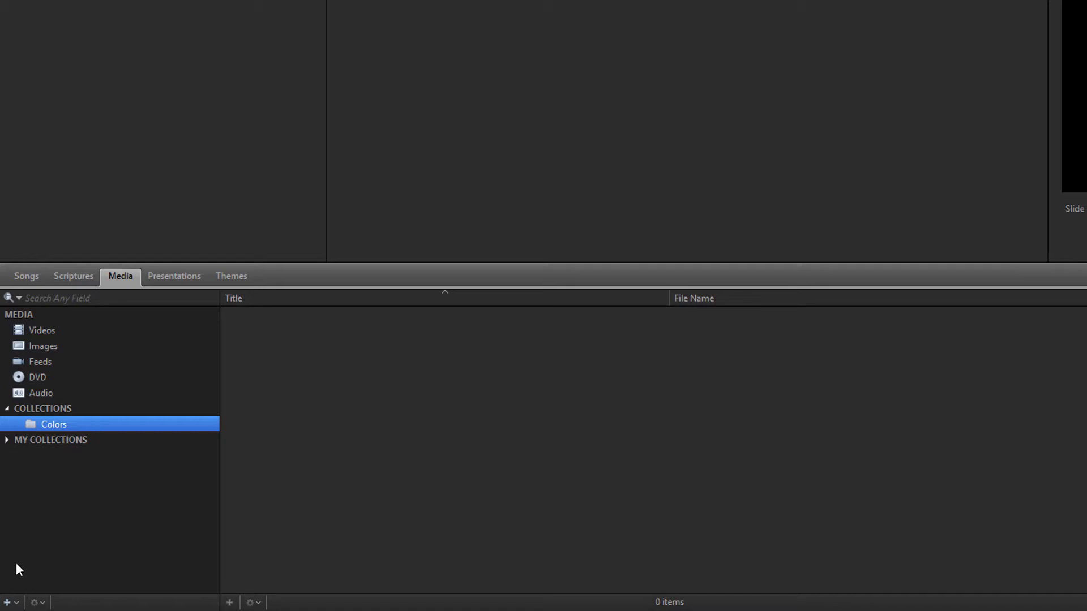
click(13, 603)
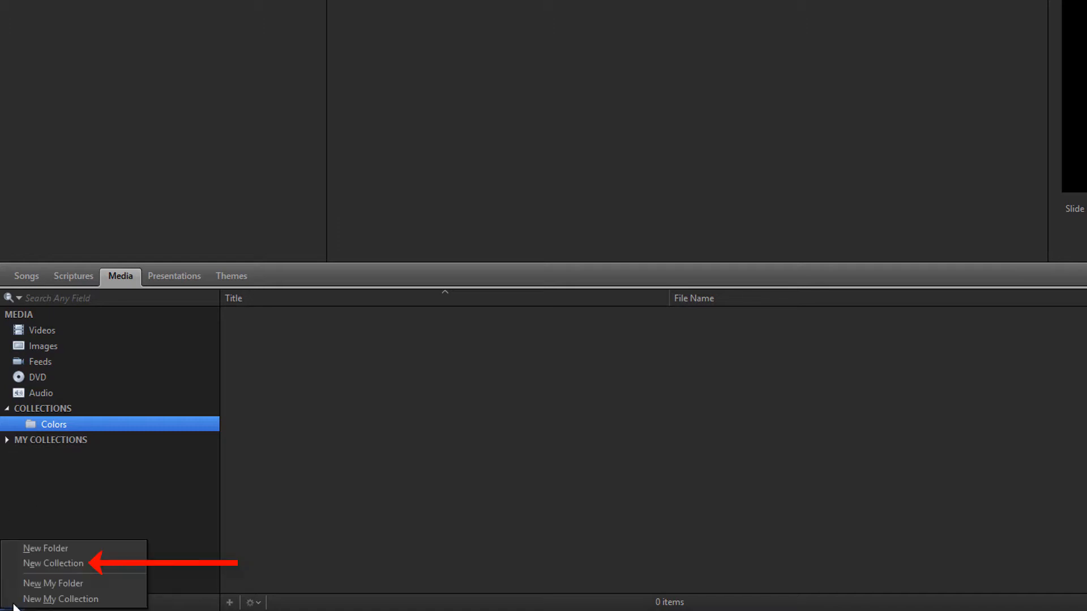
- Create the Blue, Red and Green collections inside the Colors folder
click(18, 563)
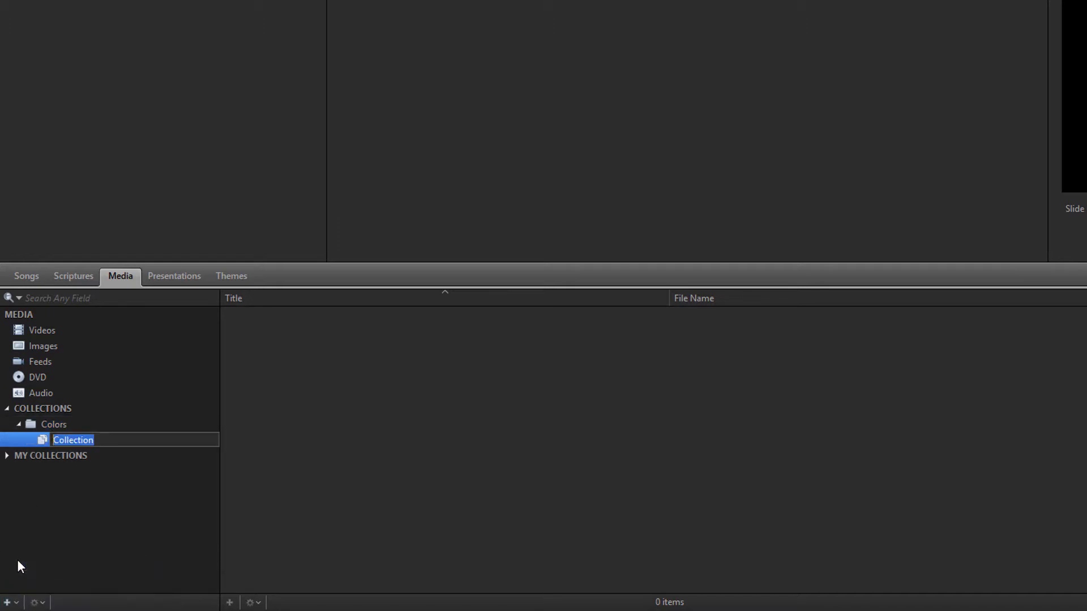
text(Blue)
key(Return)
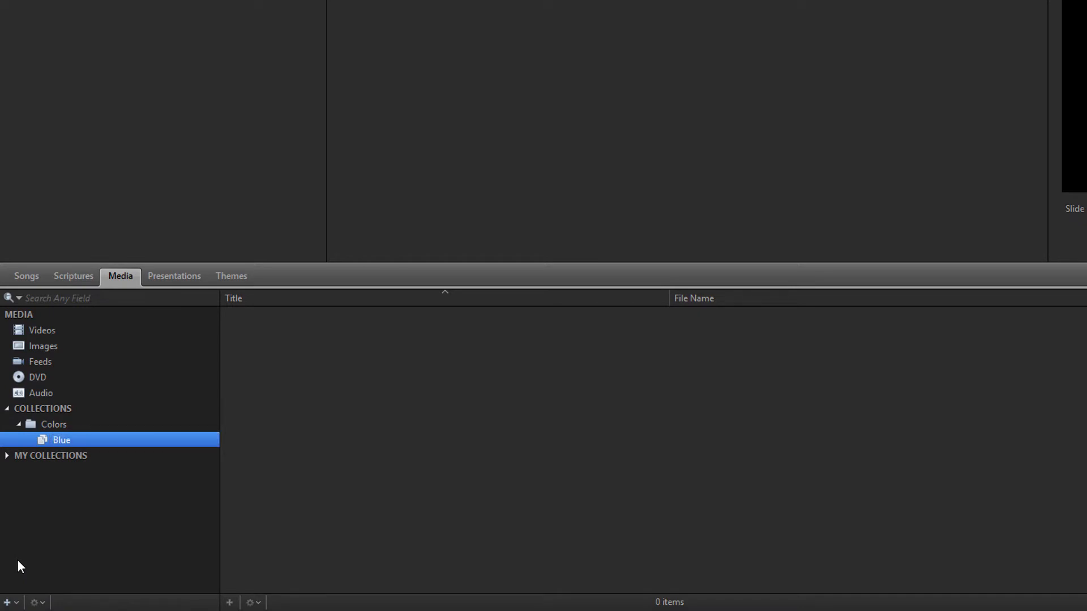
click(7, 602)
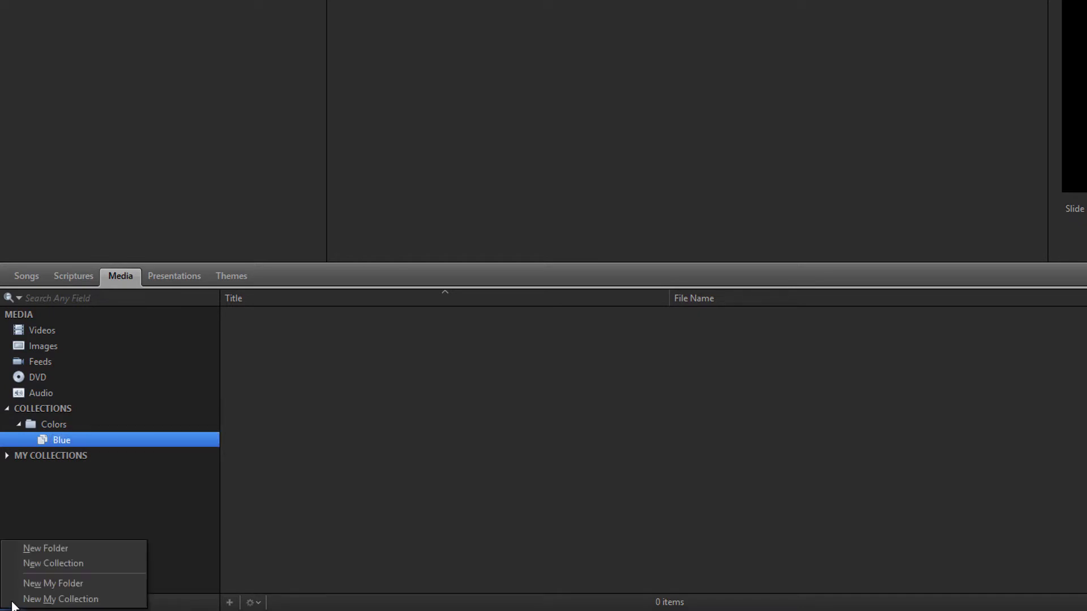
click(15, 562)
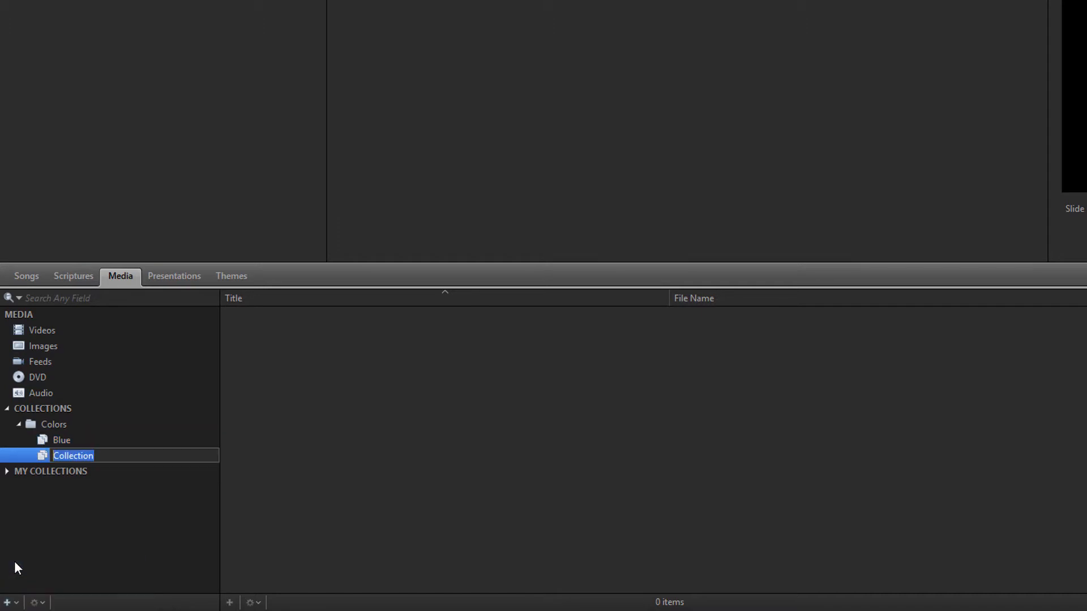
text(Red)
key(Return)
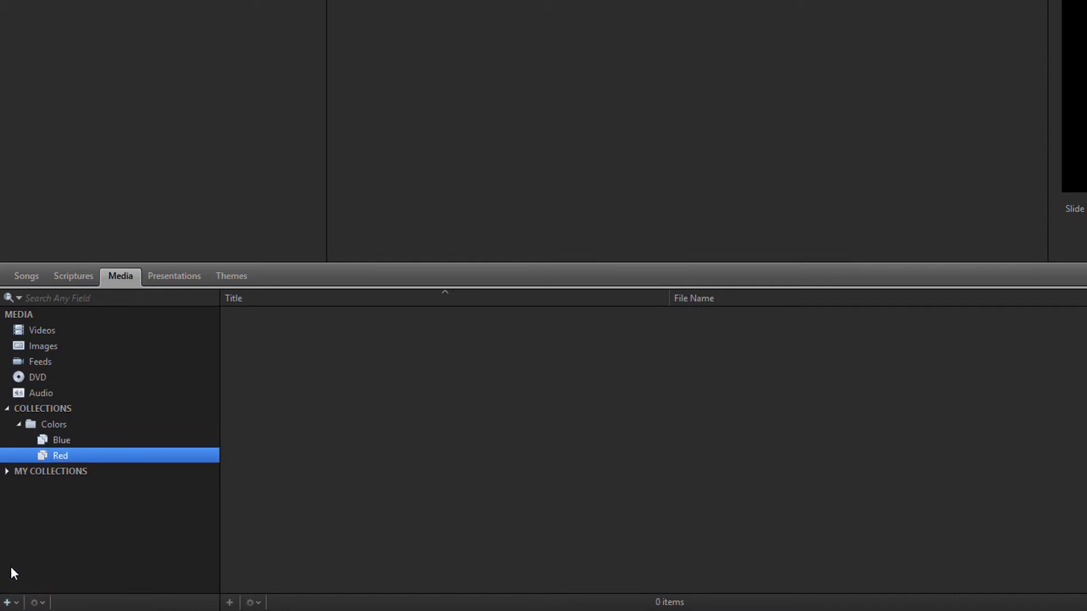
click(8, 602)
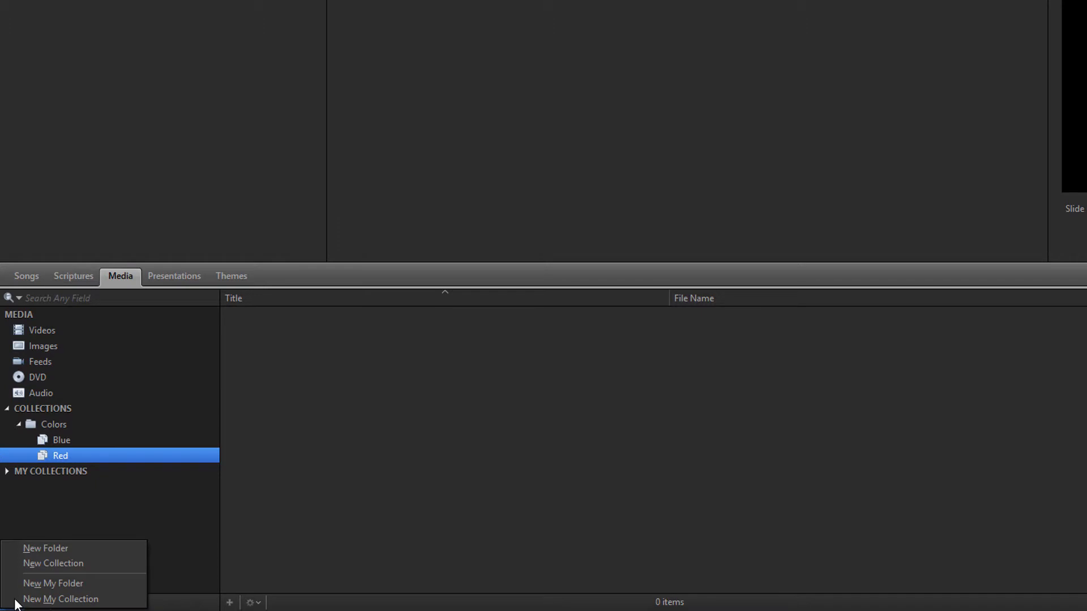
click(14, 565)
text(Green)
key(Return)
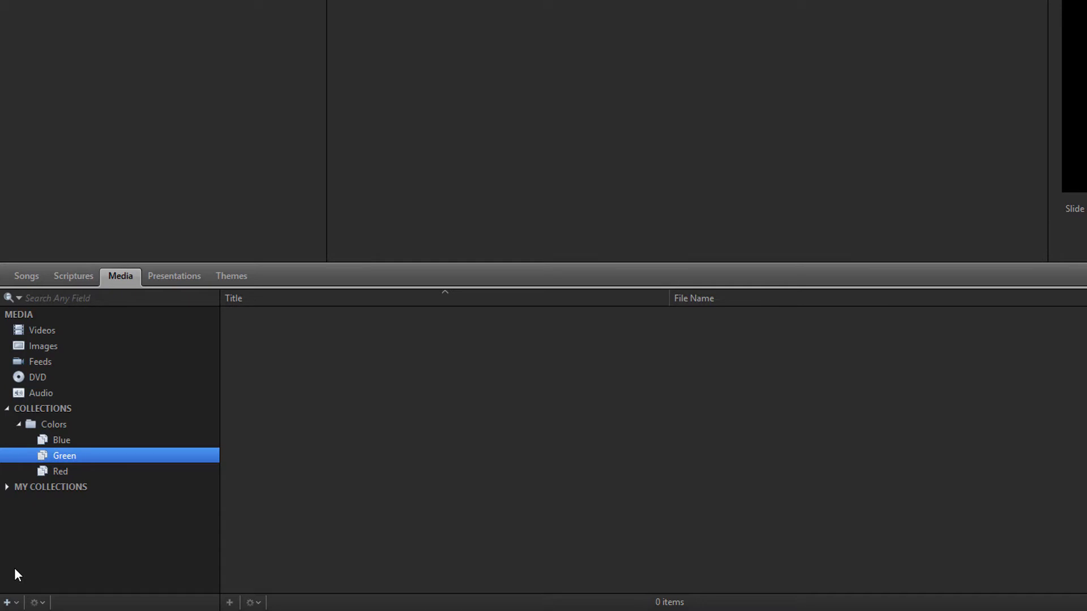
- Create a new collections folder named Backgrounds
click(9, 602)
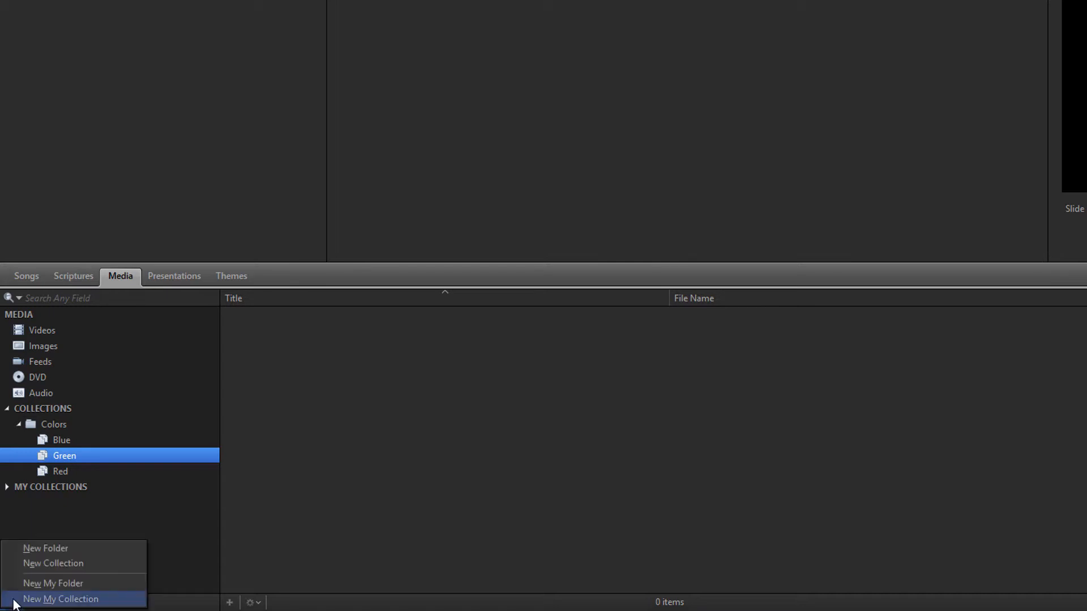
click(14, 554)
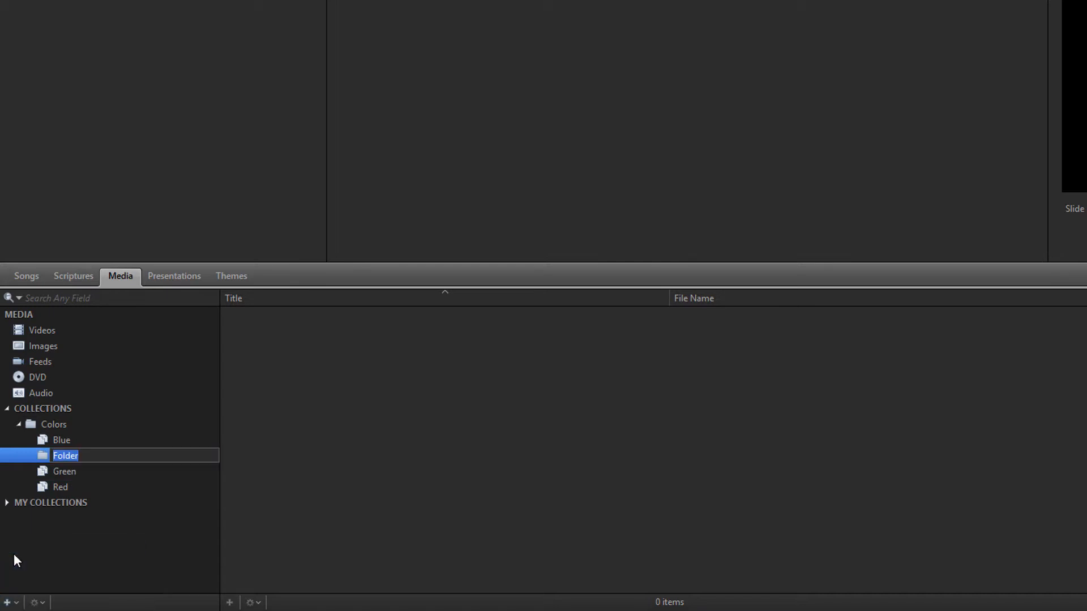
text(Backgrounds)
key(Return)
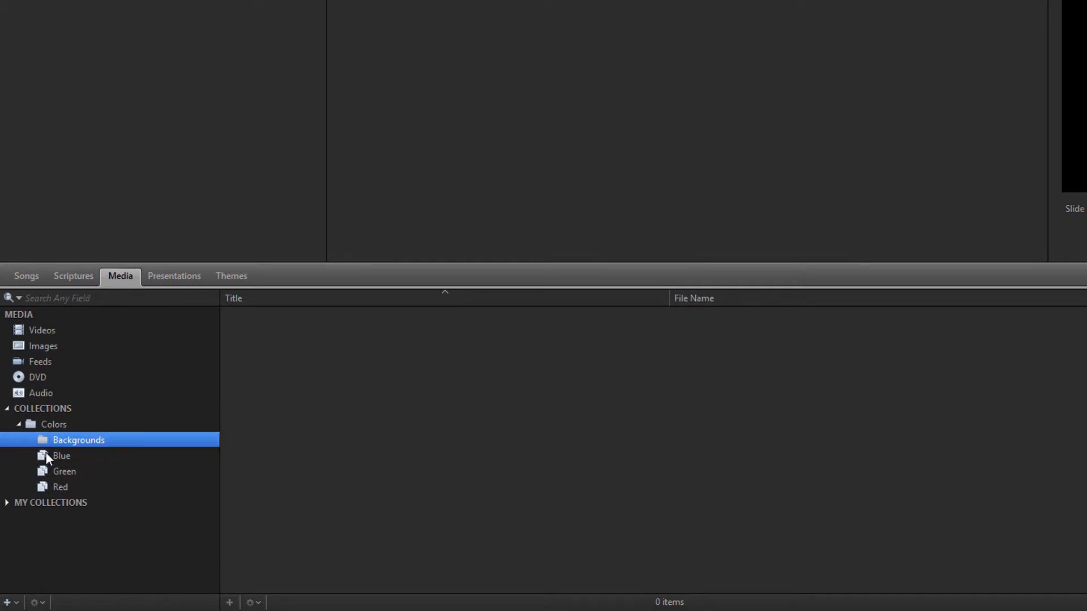
- Move Backgrounds to the top level and nest the Colors folder inside it
drag(50, 436, 43, 406)
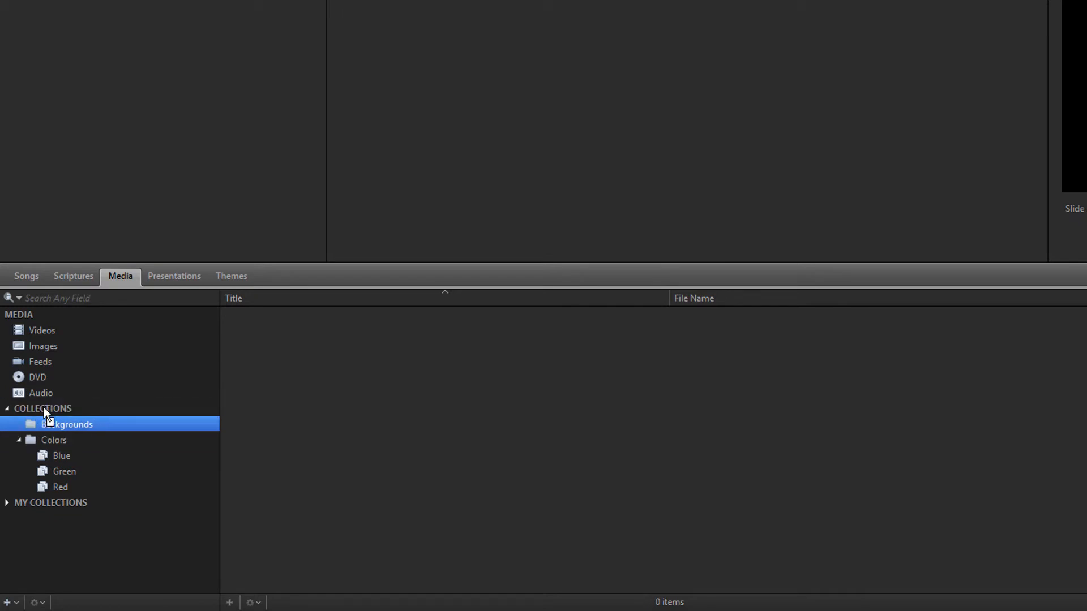
drag(49, 440, 55, 422)
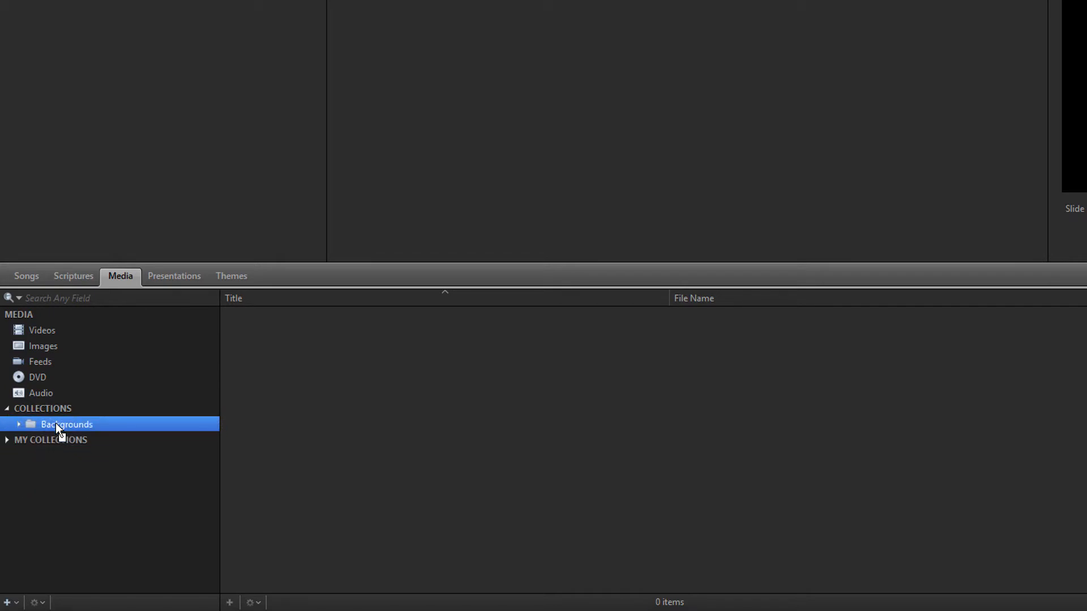
click(18, 424)
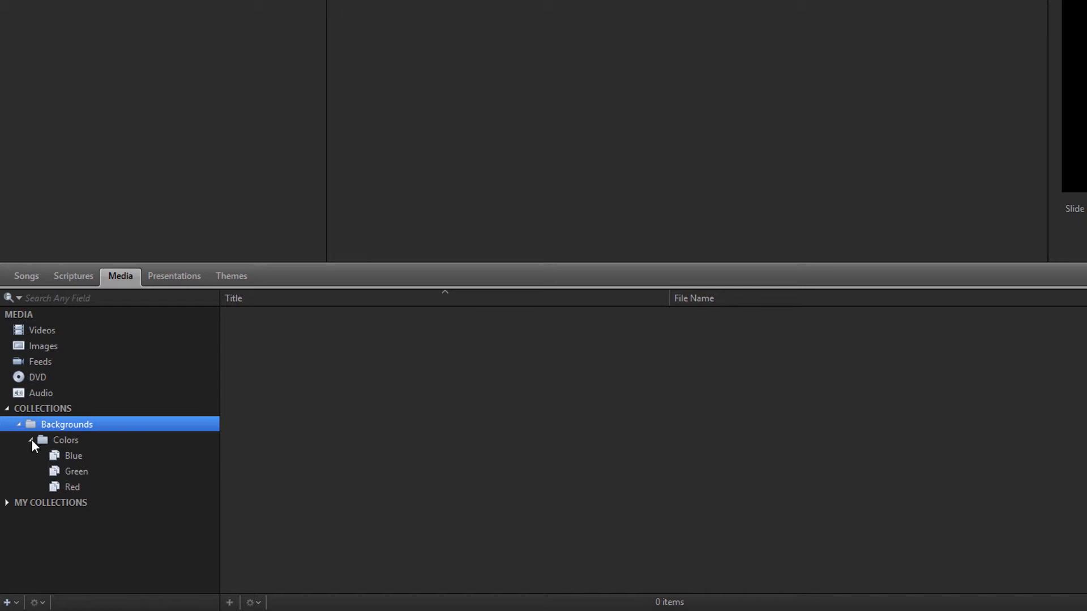
- From all Images, add Blue Paint to Blue and green-and-flare-still to Green
click(50, 346)
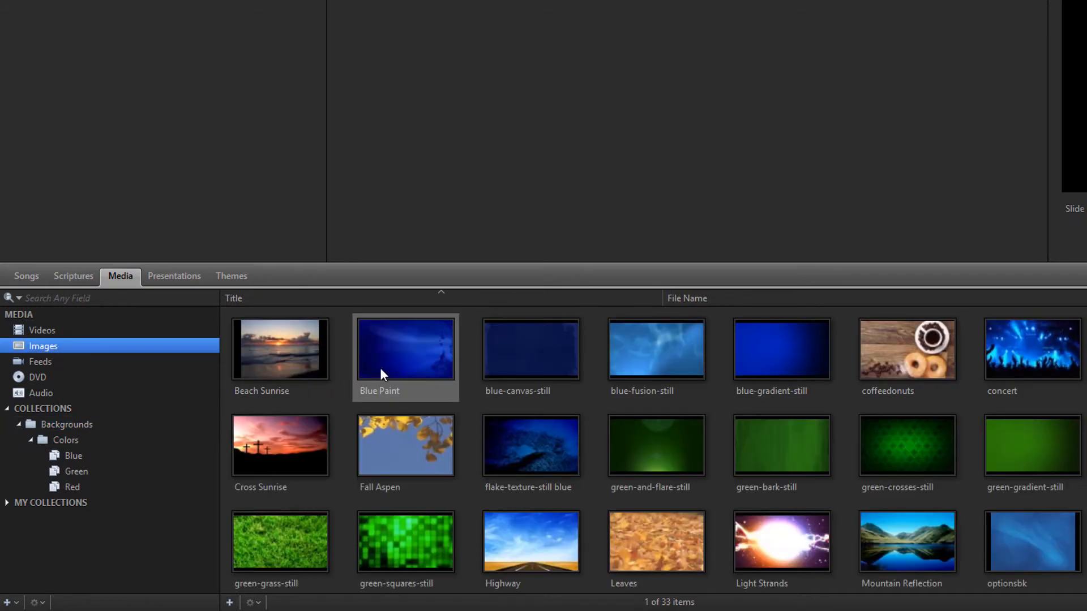
drag(386, 364, 93, 451)
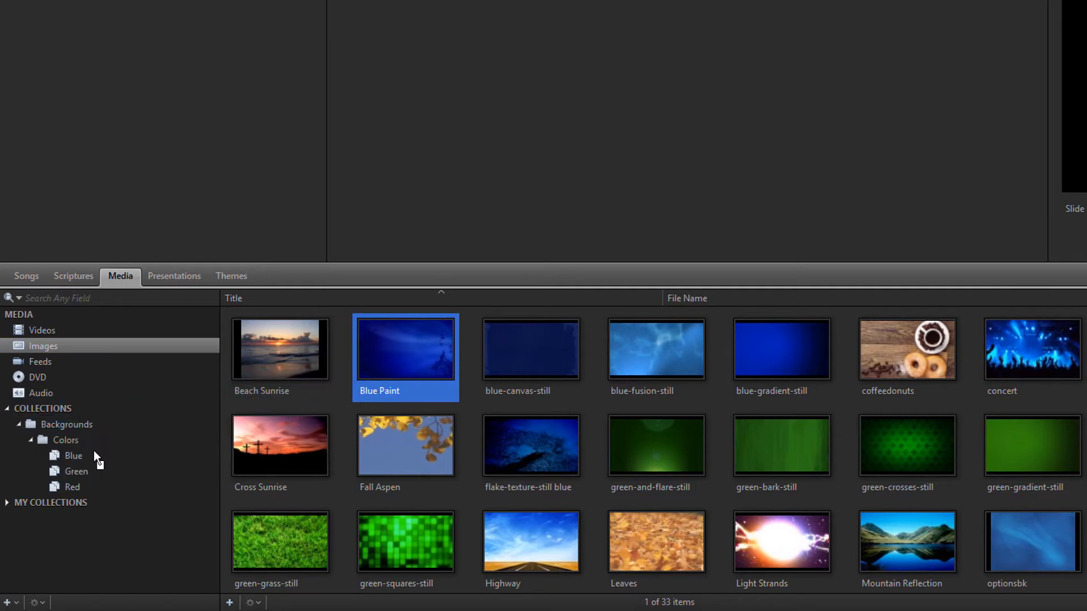
drag(629, 450, 119, 471)
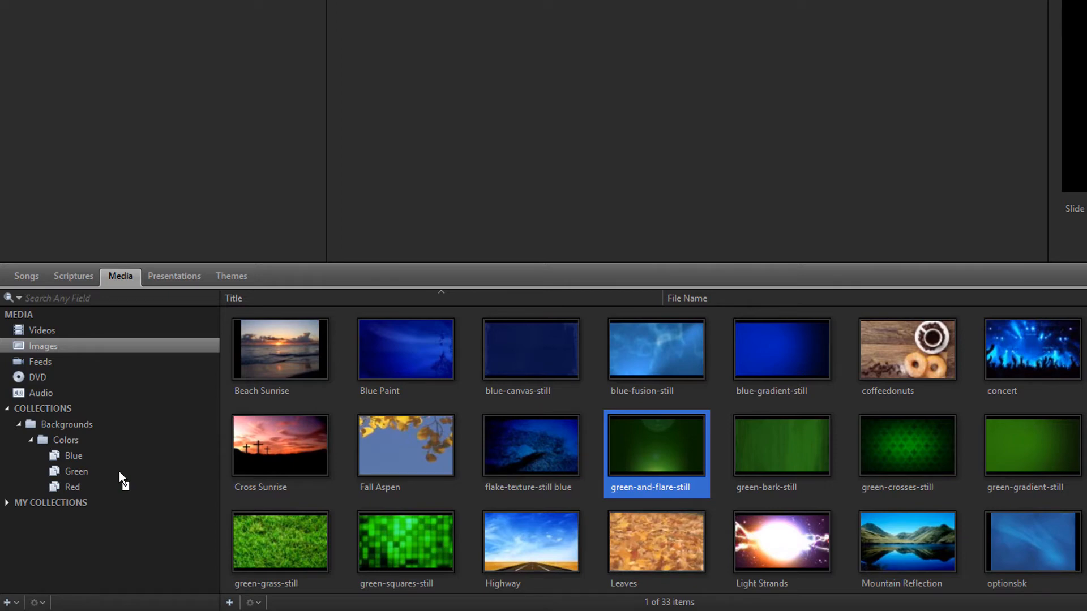
- Edit the Blue collection to match all rules, limited to Images
right_click(87, 456)
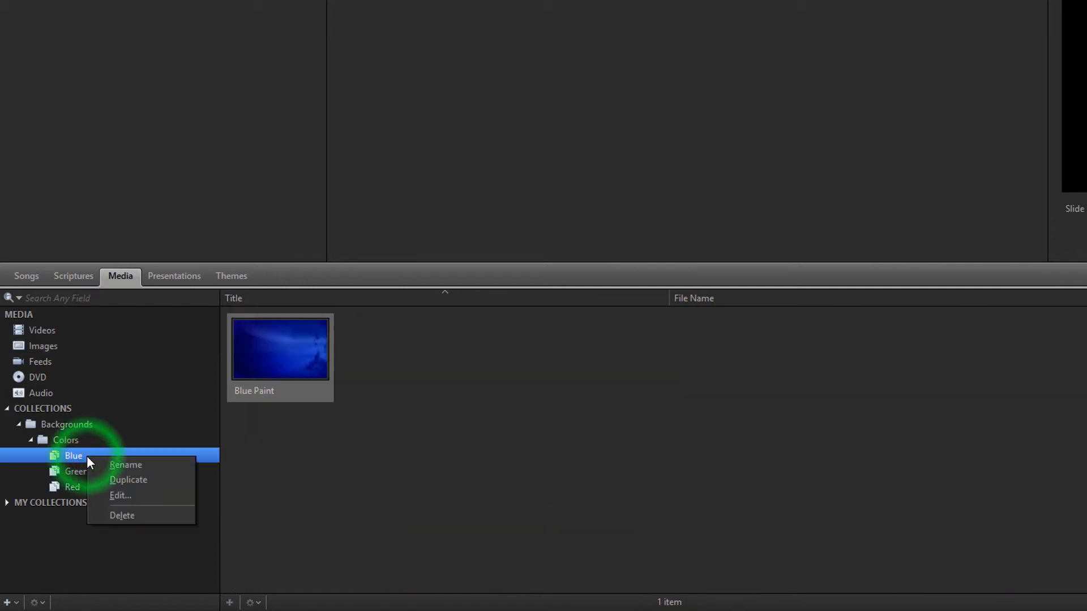
click(116, 495)
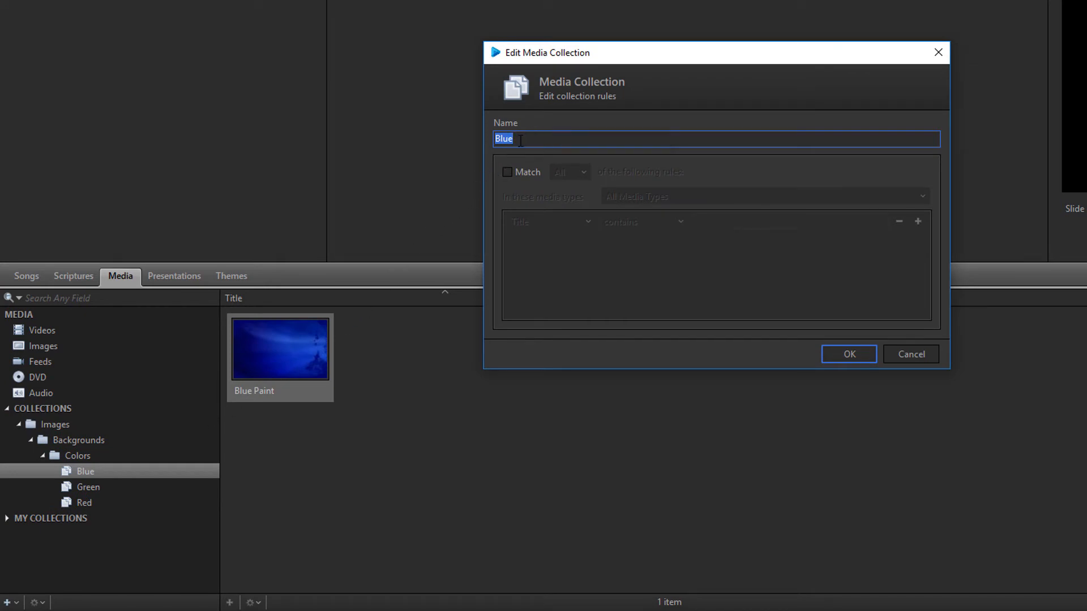
click(509, 169)
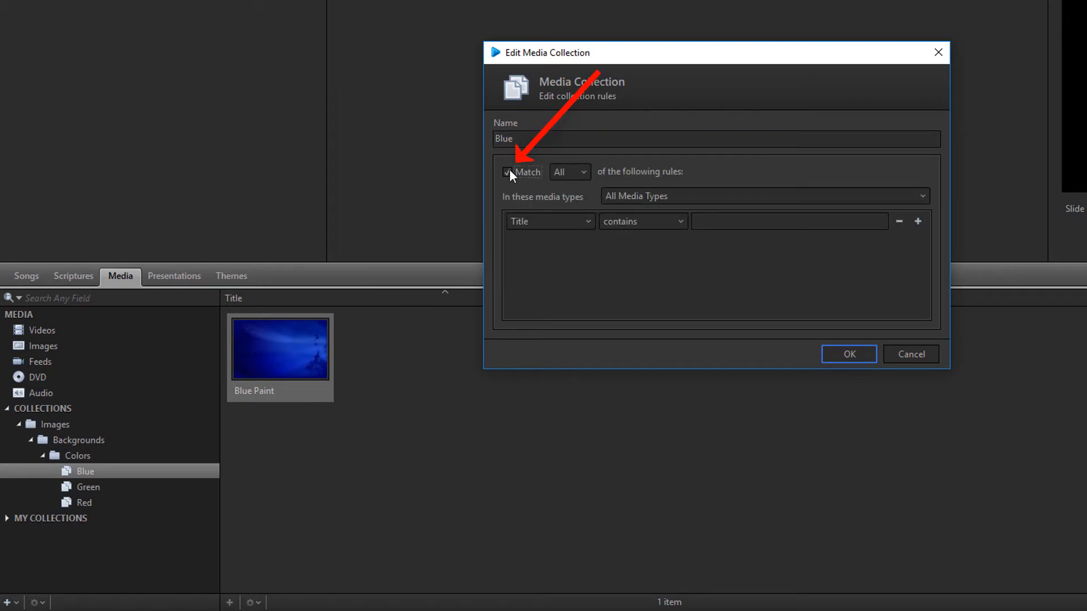
click(576, 171)
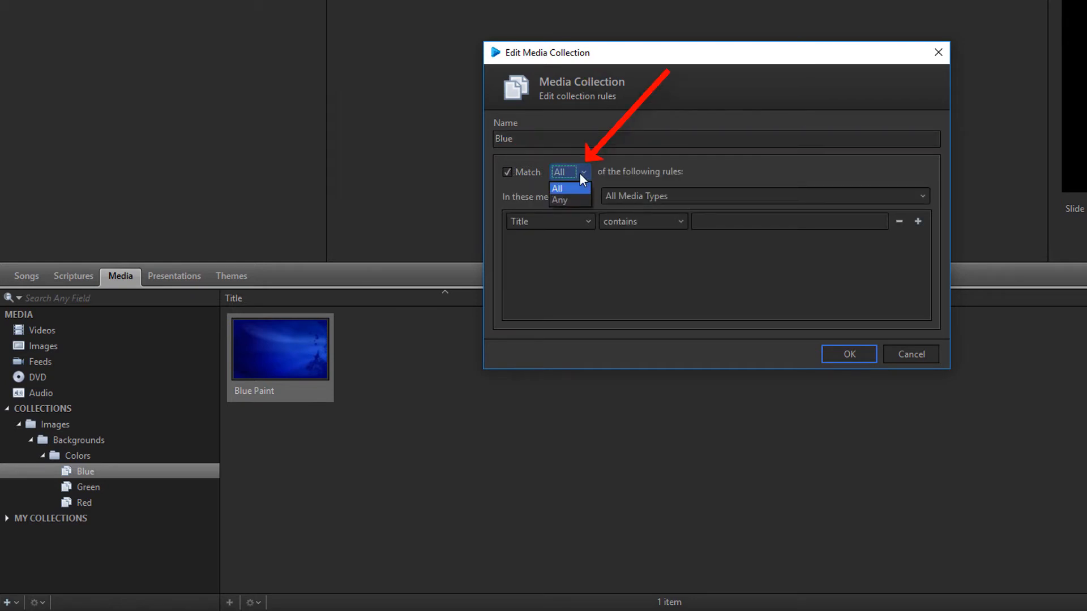
click(579, 173)
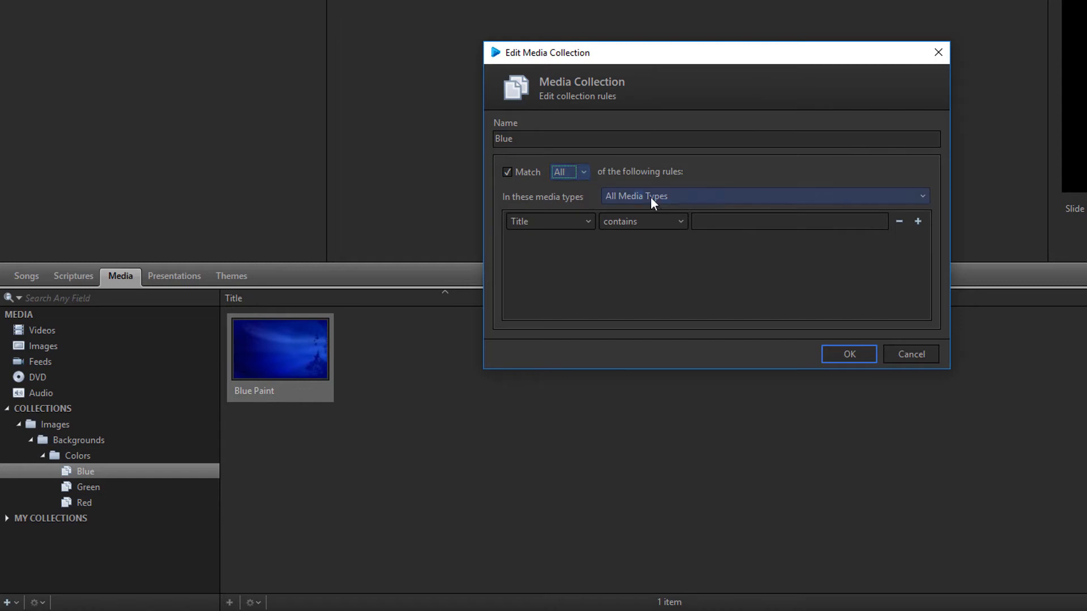
click(671, 198)
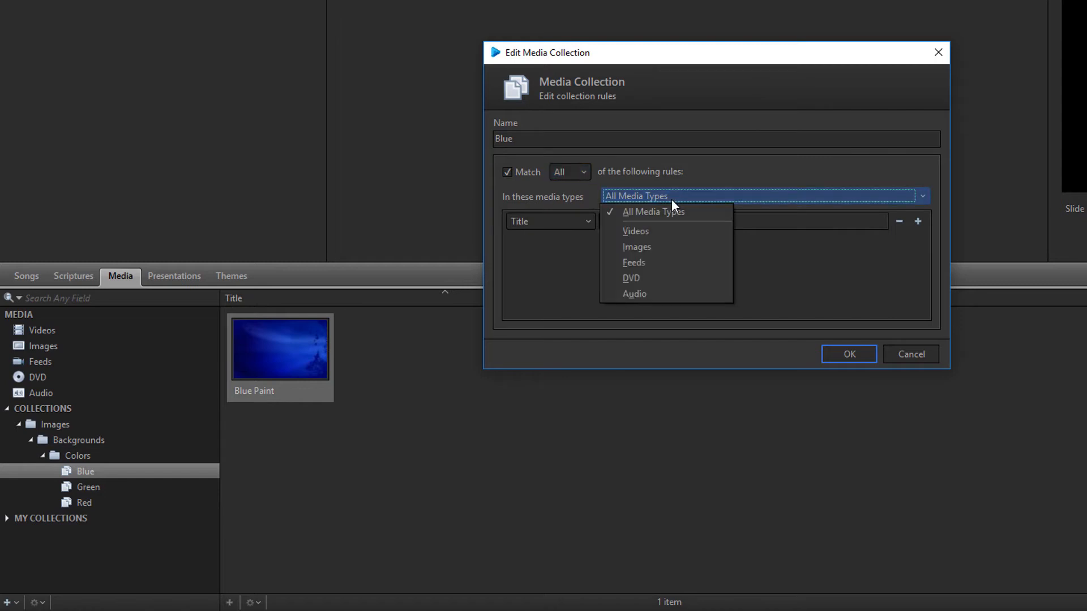
click(613, 249)
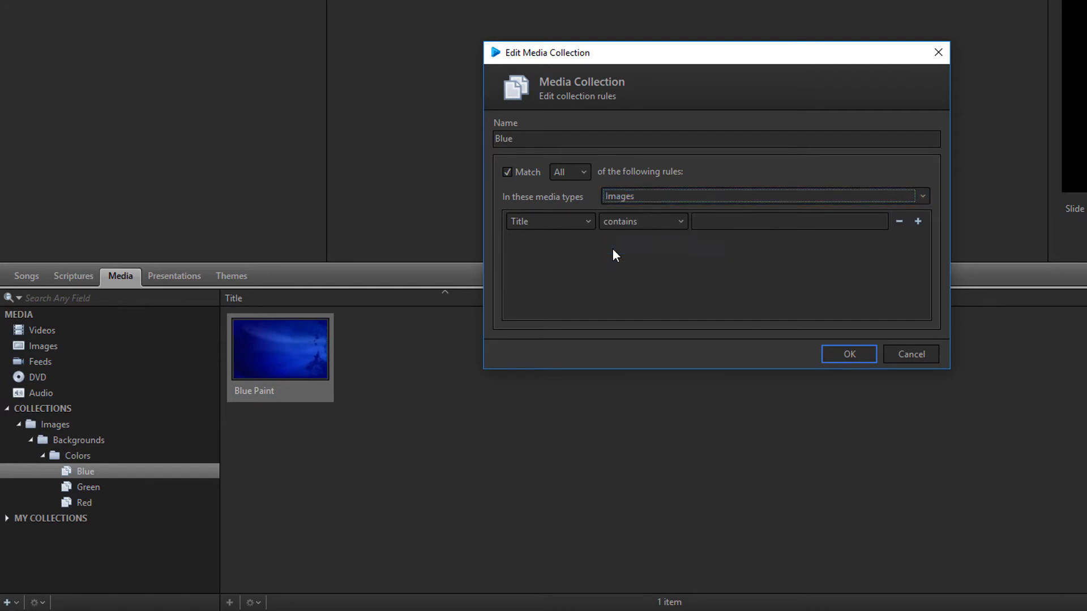
- Set the first rule to Title contains 'blue' and add a second rule
click(587, 223)
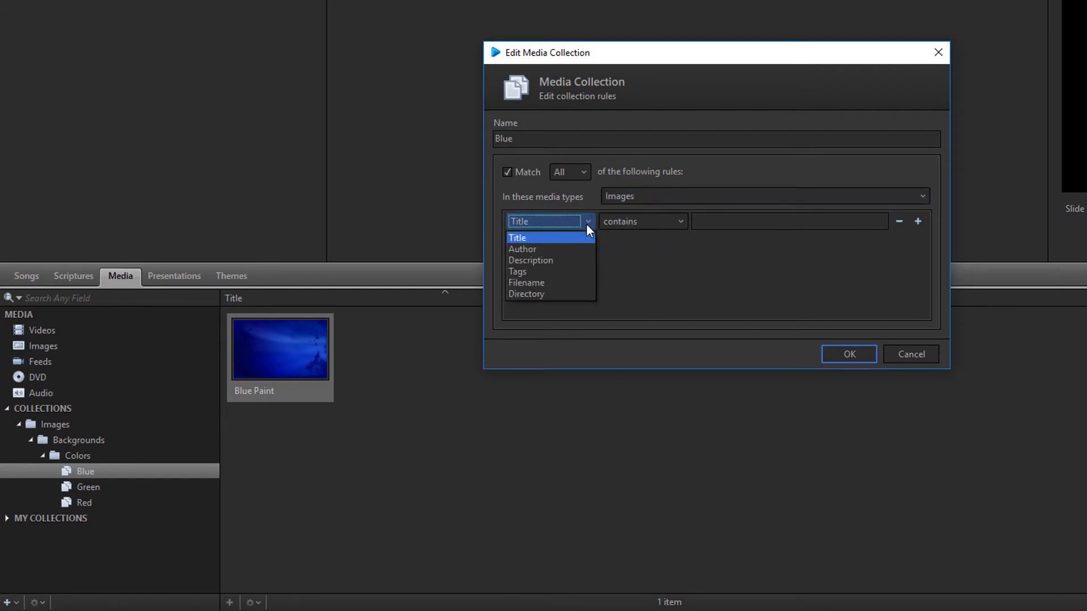
click(586, 223)
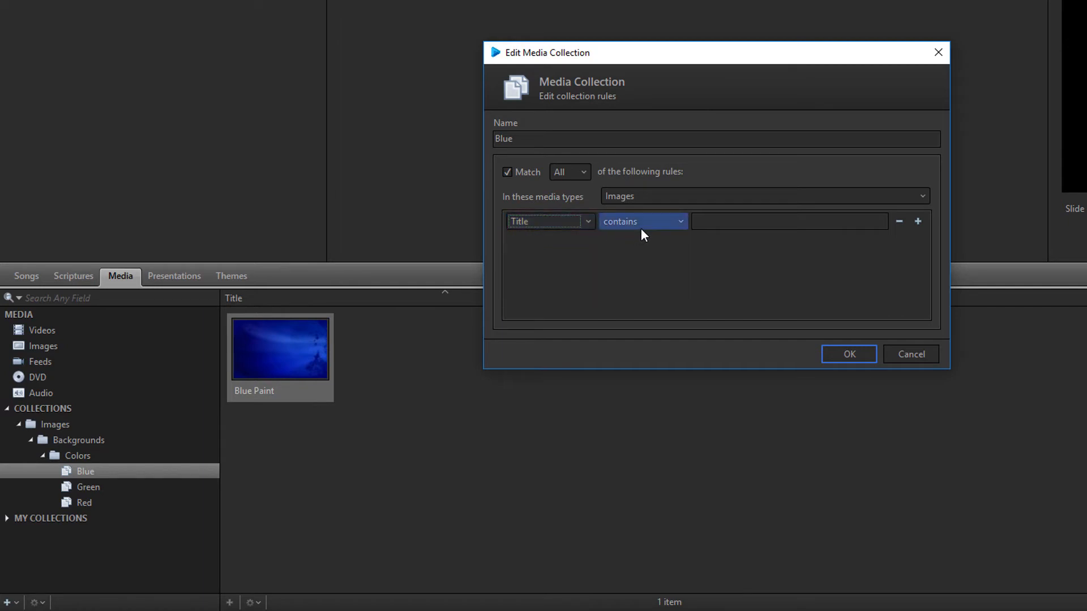
click(700, 222)
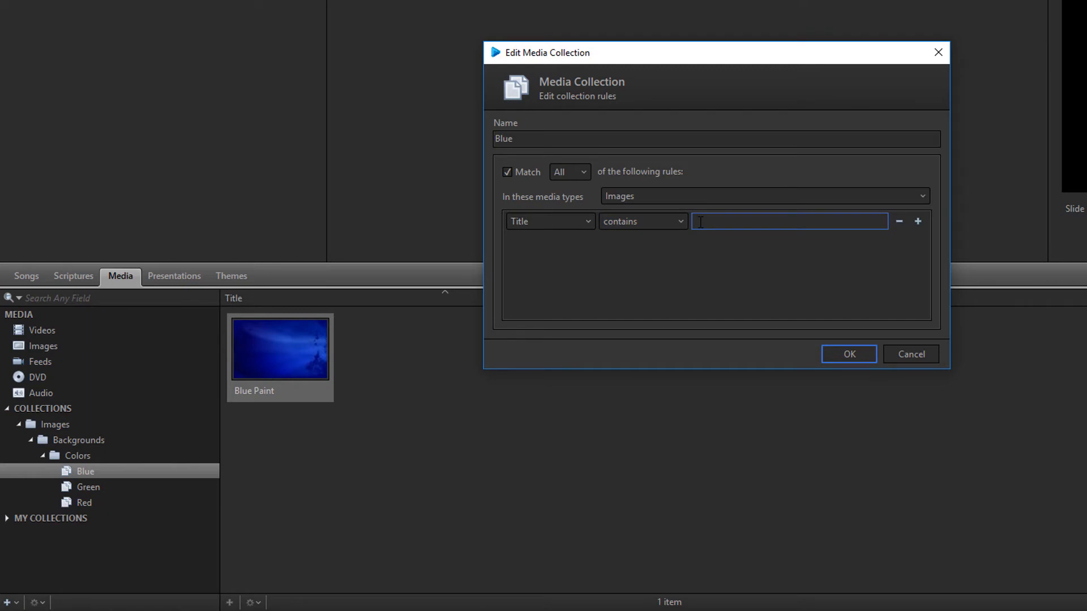
text(blue)
click(917, 222)
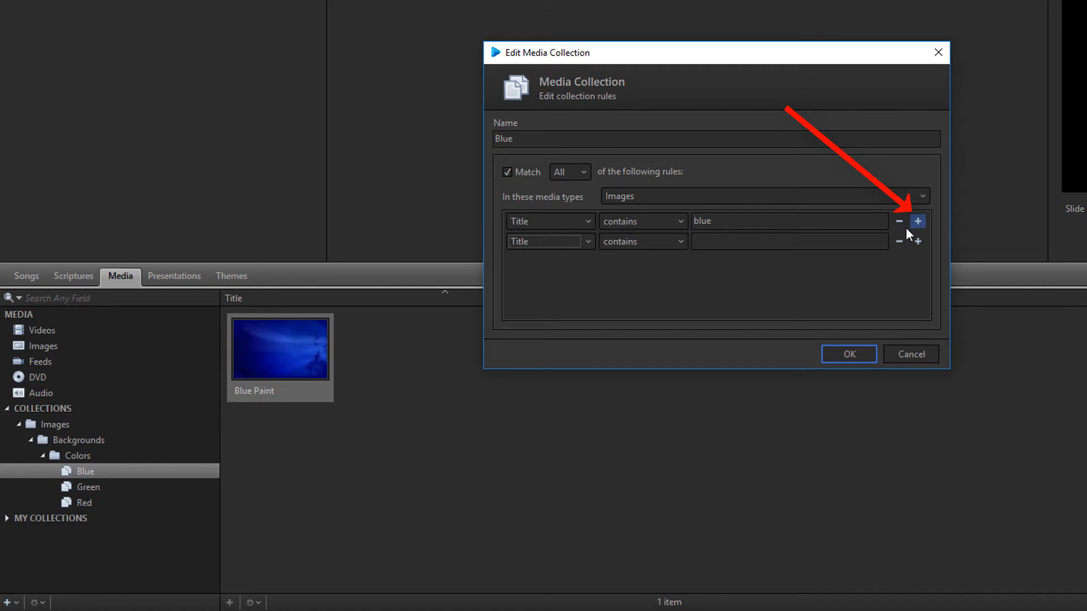
- Make the second rule Filename is 'blue', save the Blue collection, then show Videos
click(588, 242)
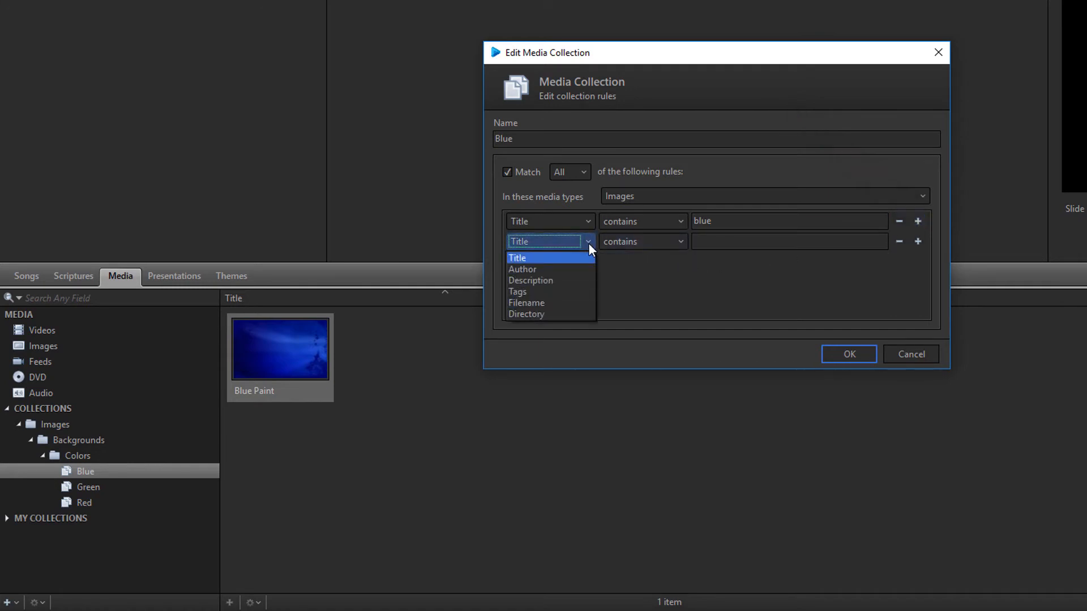
click(567, 308)
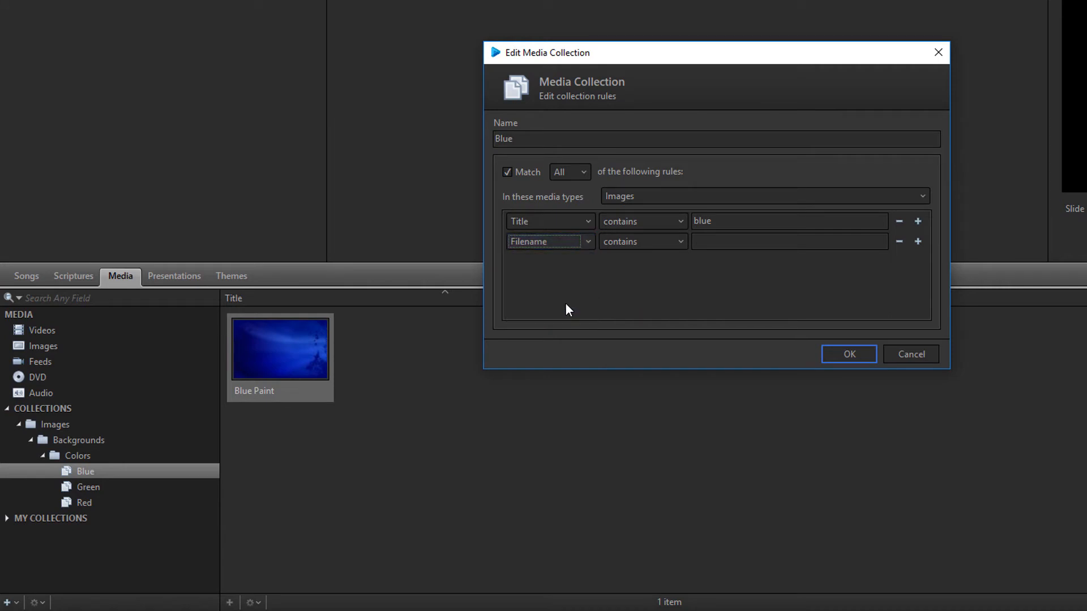
click(670, 245)
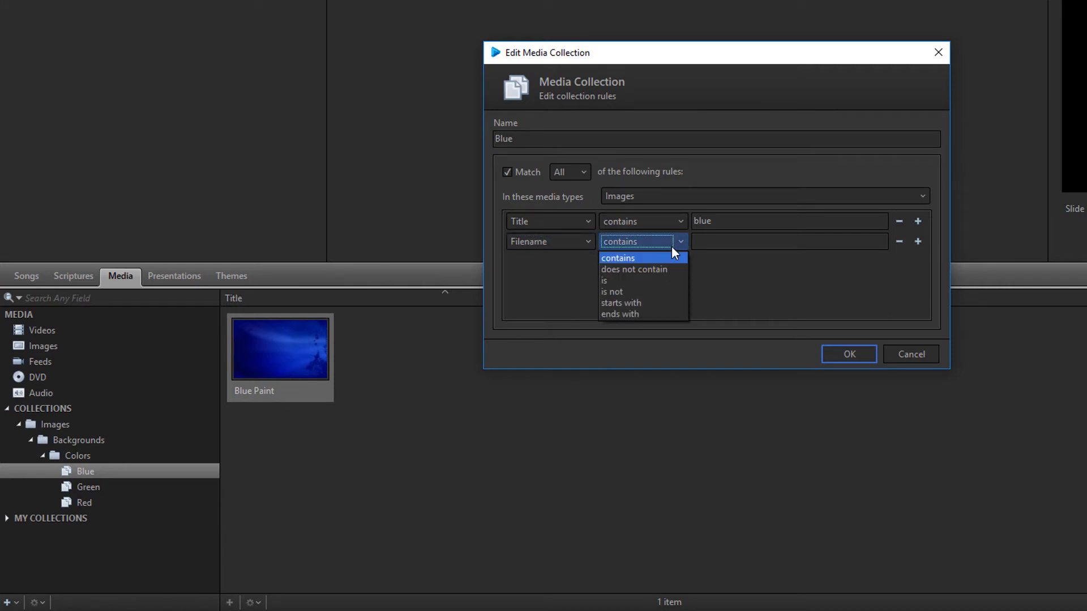
click(656, 280)
click(715, 243)
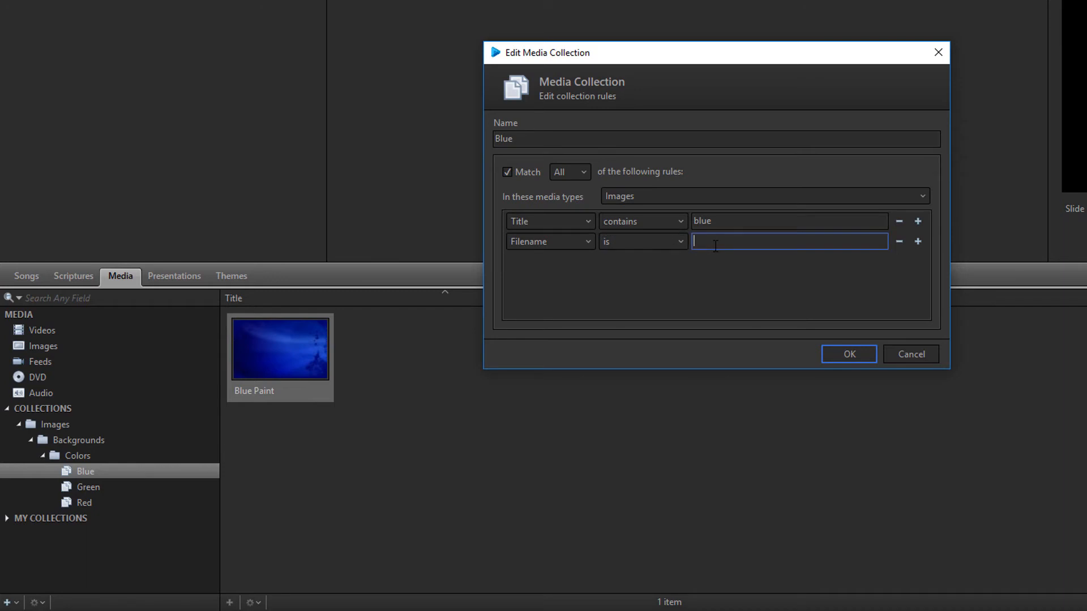
text(blue)
click(838, 353)
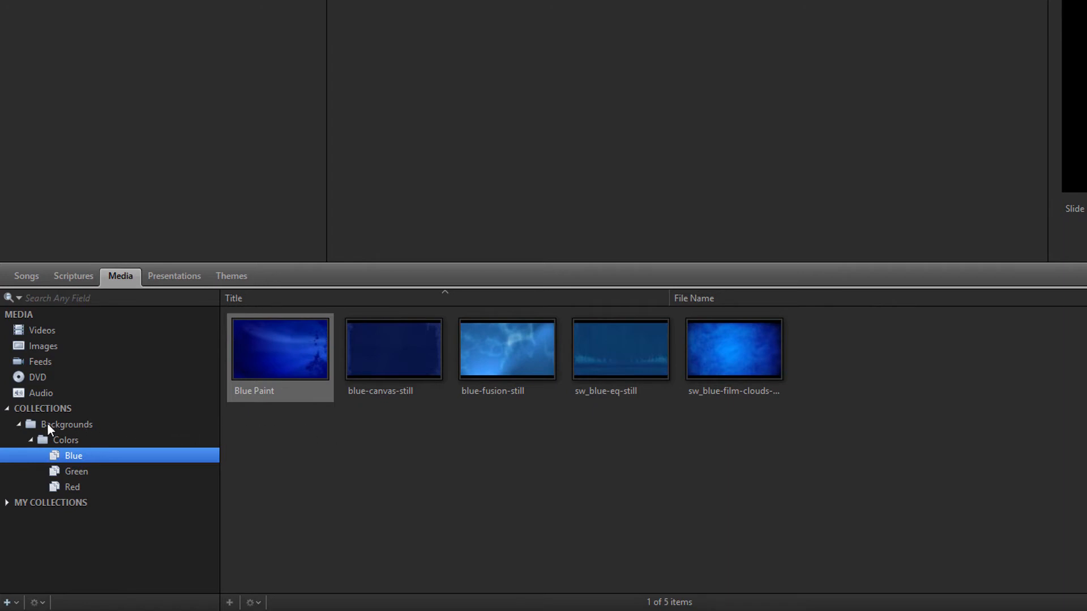
click(7, 410)
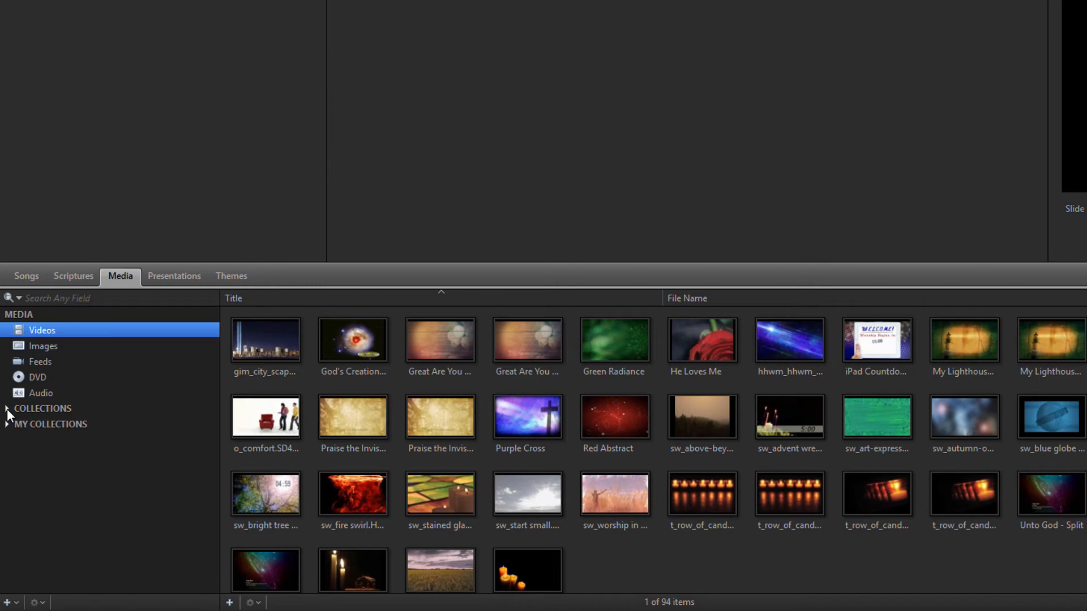
- Create a top-level Images folder, move Backgrounds into it, then return to Videos
click(8, 602)
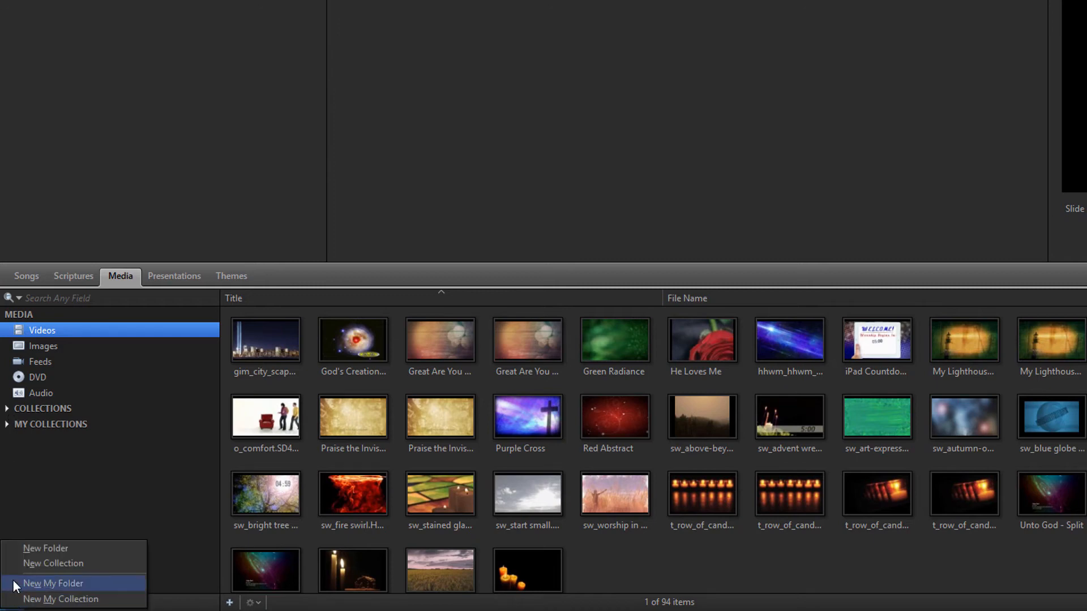
click(13, 547)
text(Images)
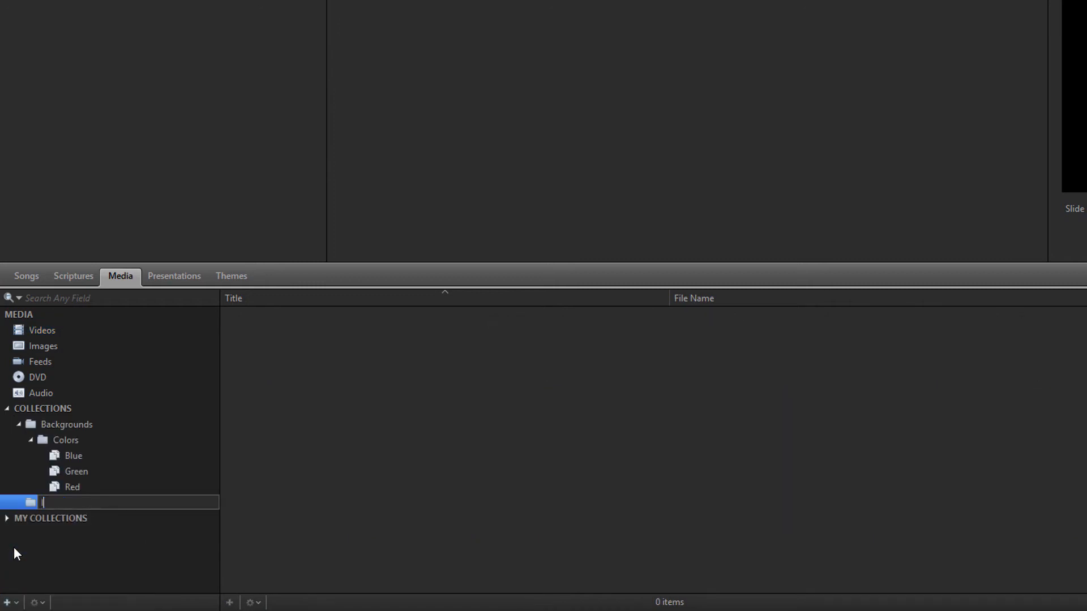
key(Return)
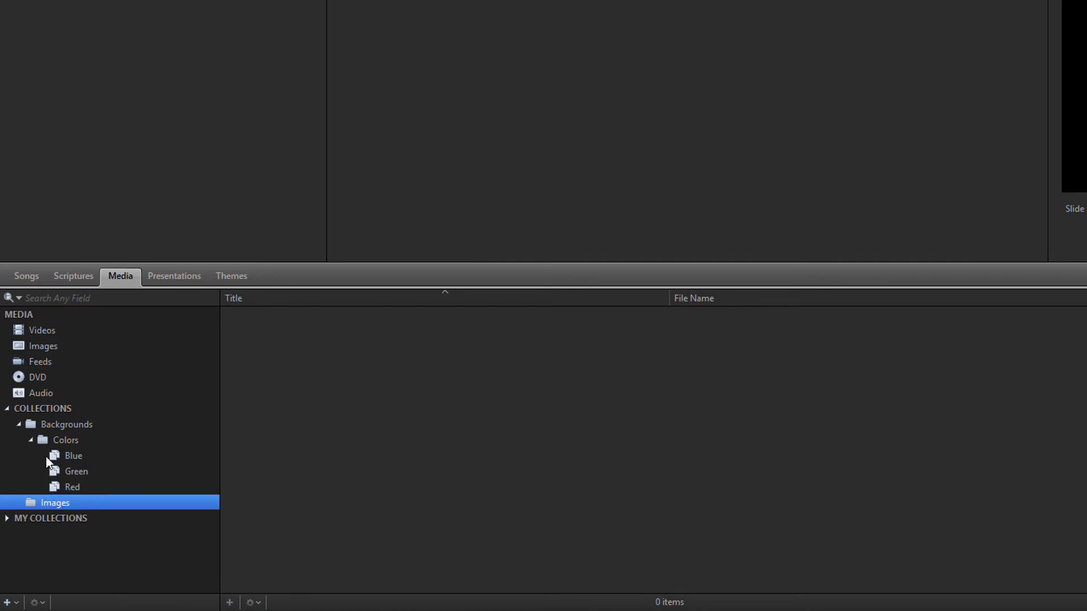
drag(46, 423, 52, 504)
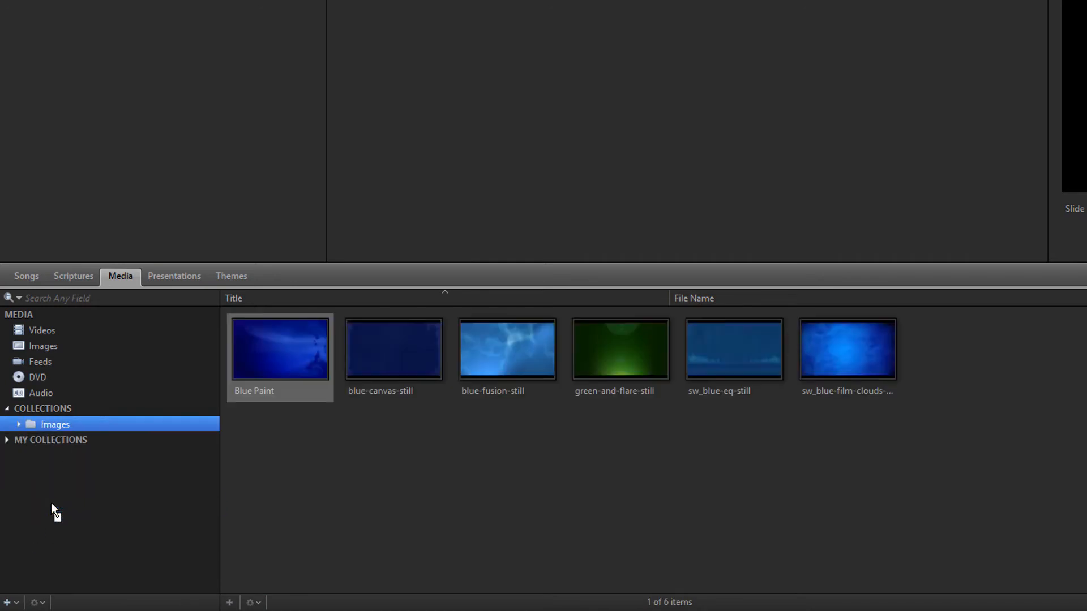
click(18, 424)
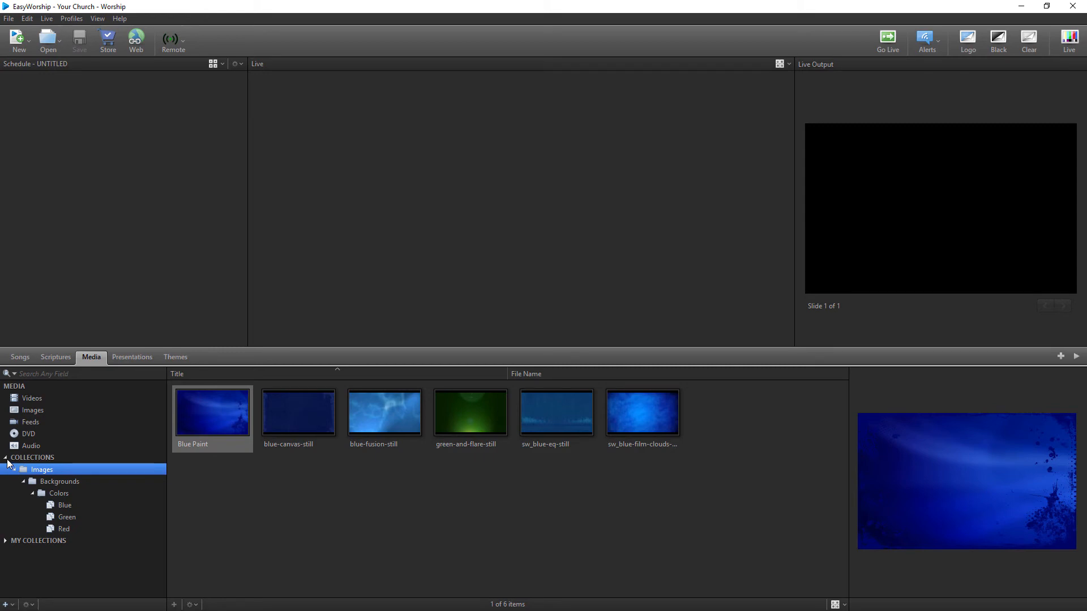
click(6, 459)
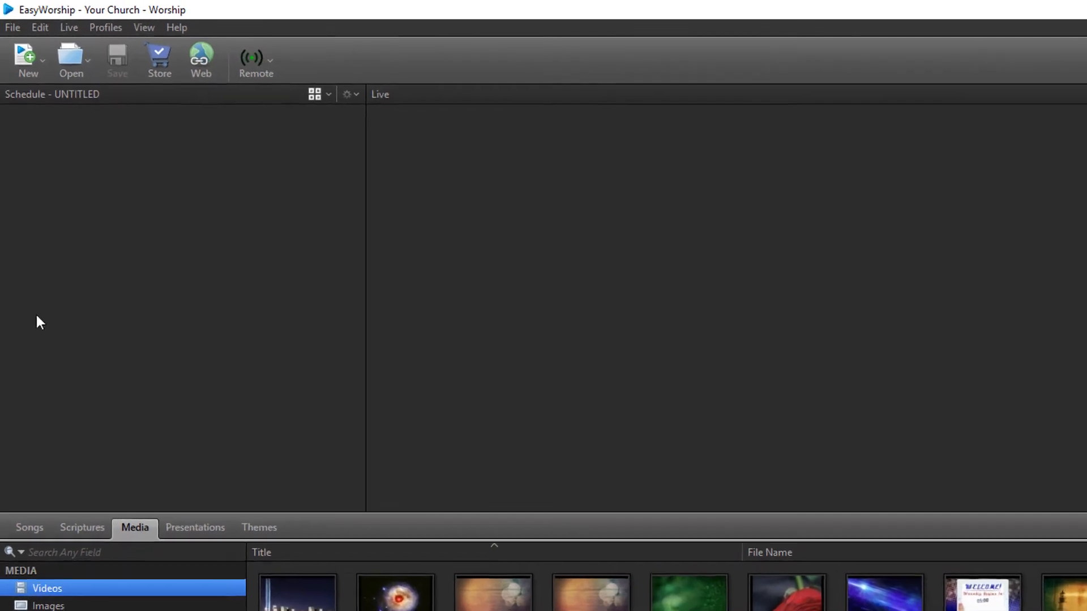
- In Profiles Manager, open the Worship profile's Training instance location folder
click(94, 30)
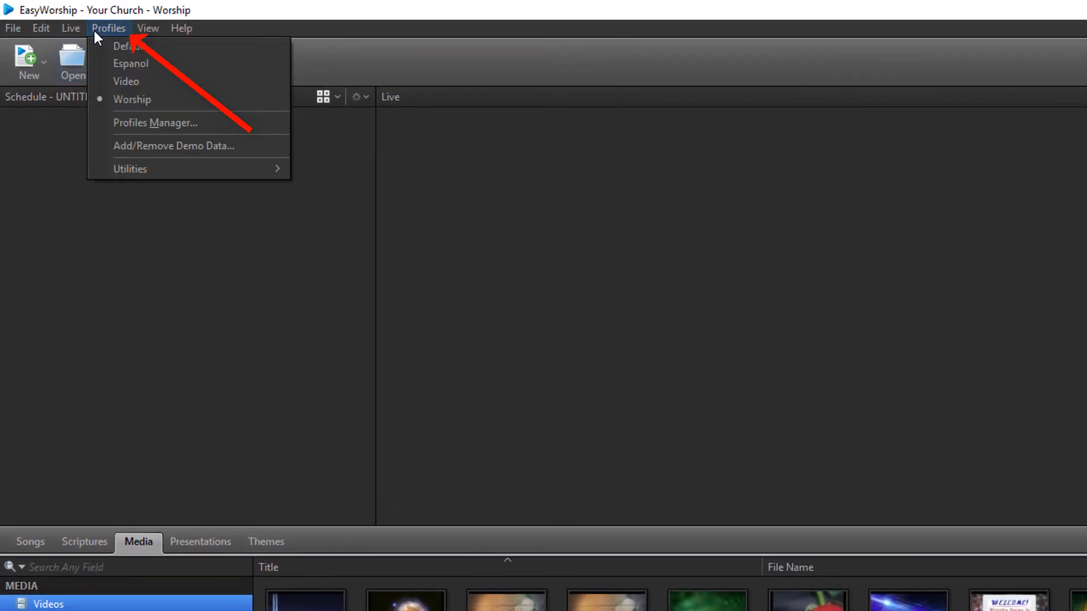
click(103, 118)
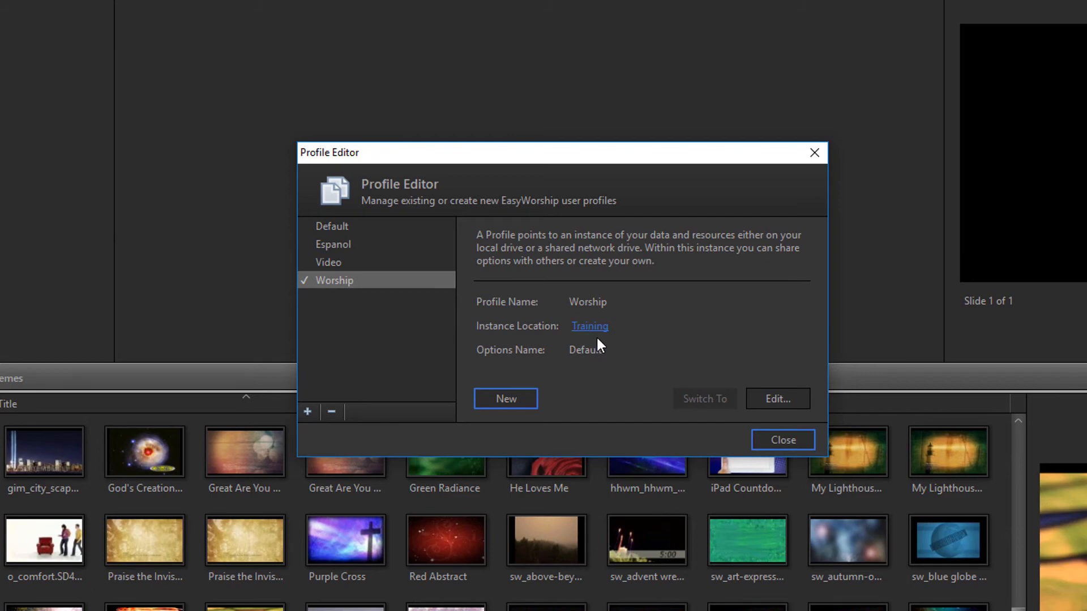
click(591, 331)
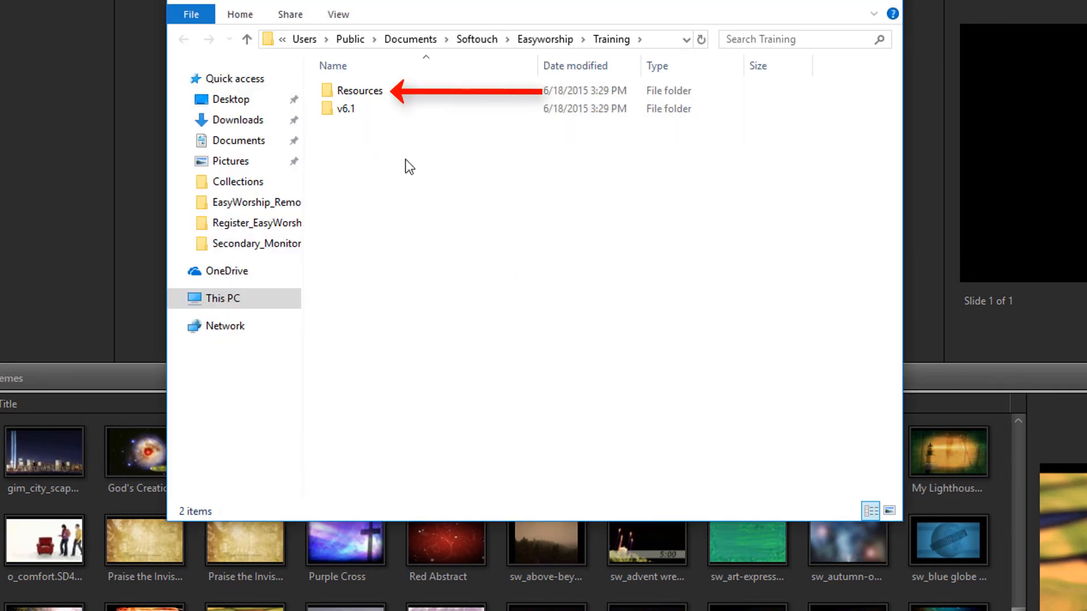
- Browse Resources > Videos to the Countdowns folder, then close File Explorer
double_click(361, 97)
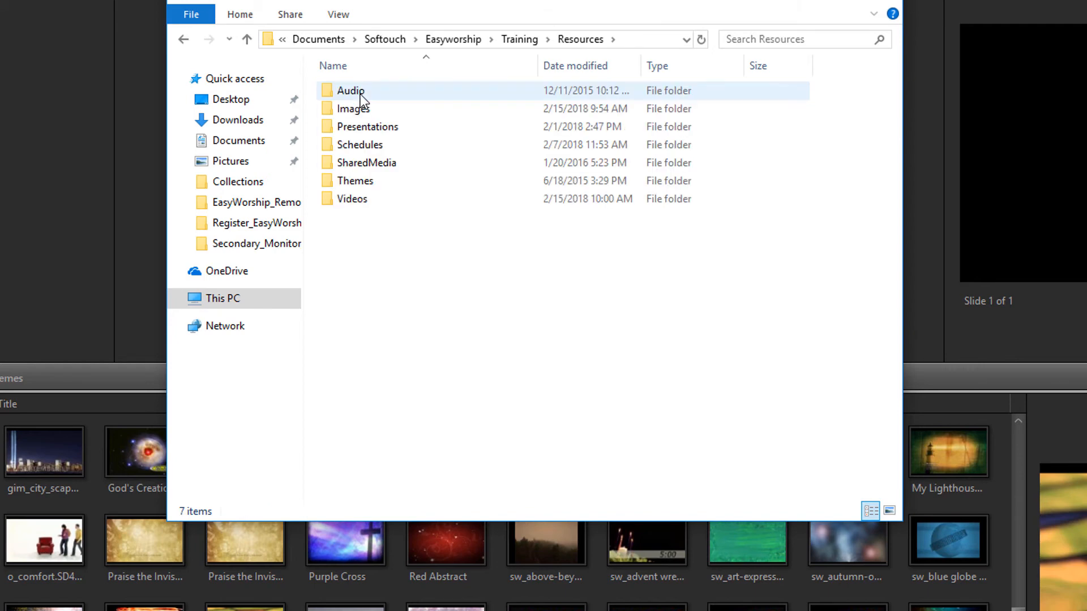
double_click(355, 200)
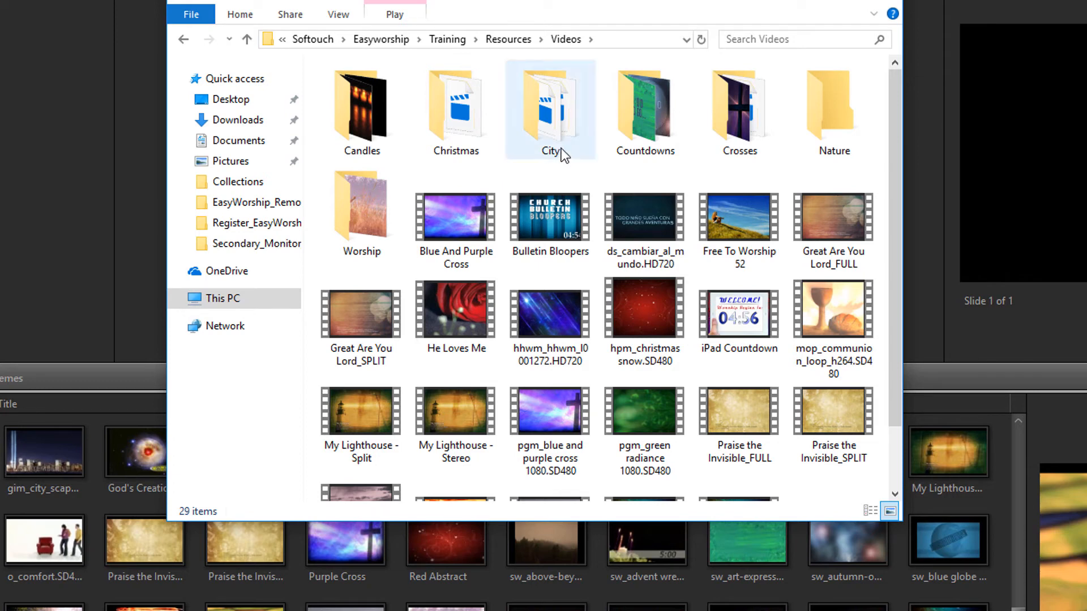
click(646, 128)
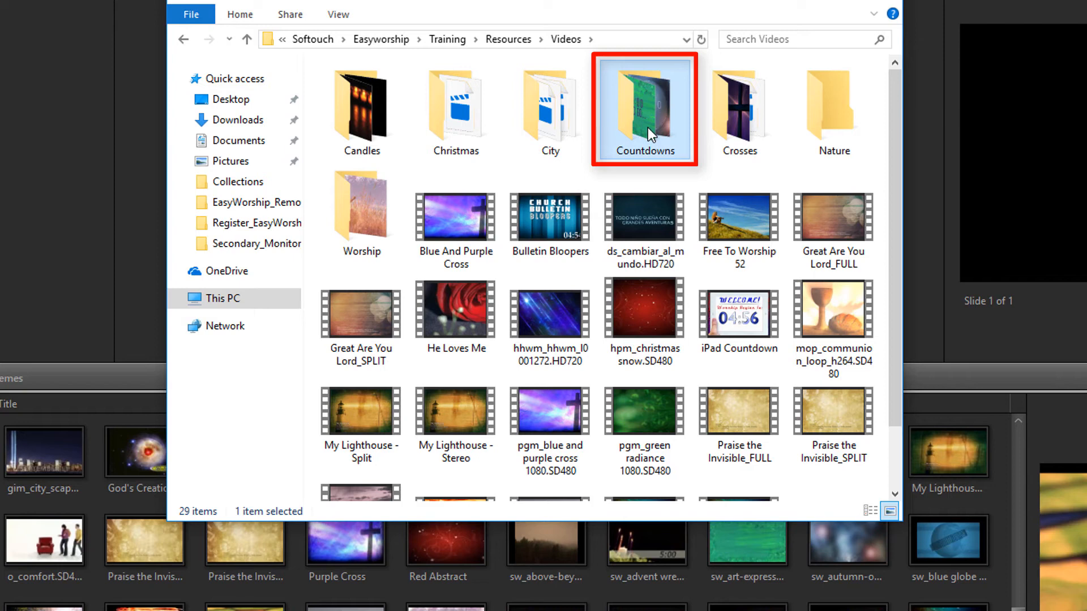
click(884, 2)
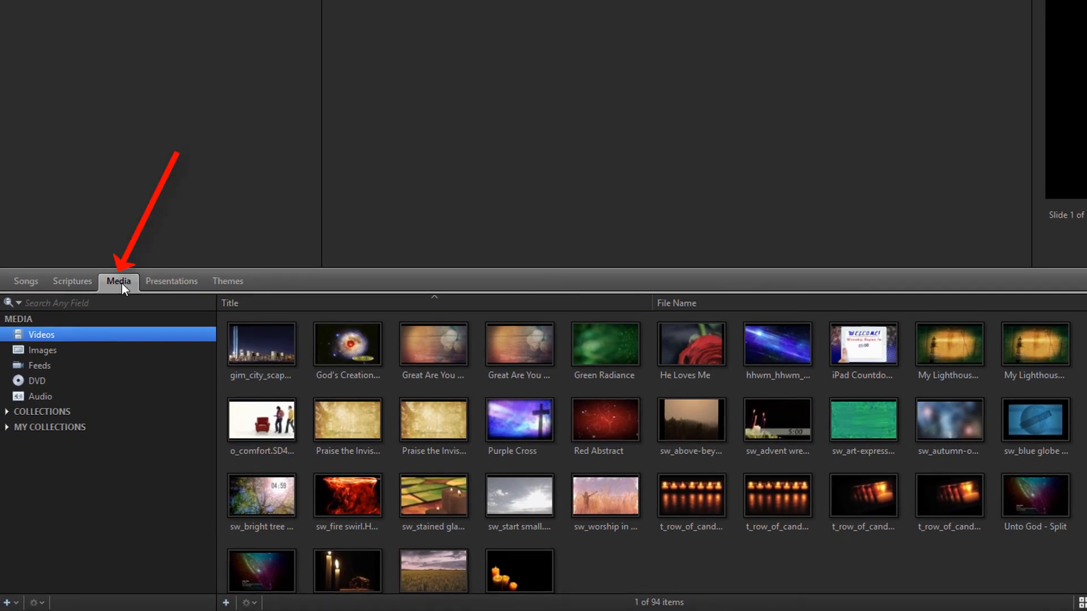
- Create a new top-level collection folder named 'Videos'
click(9, 602)
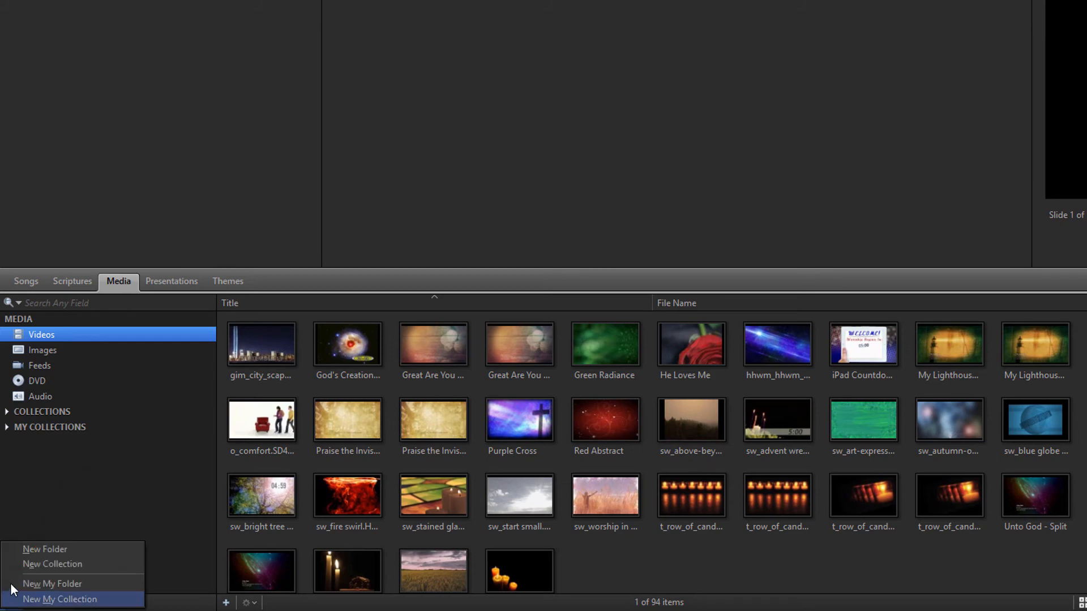
click(12, 548)
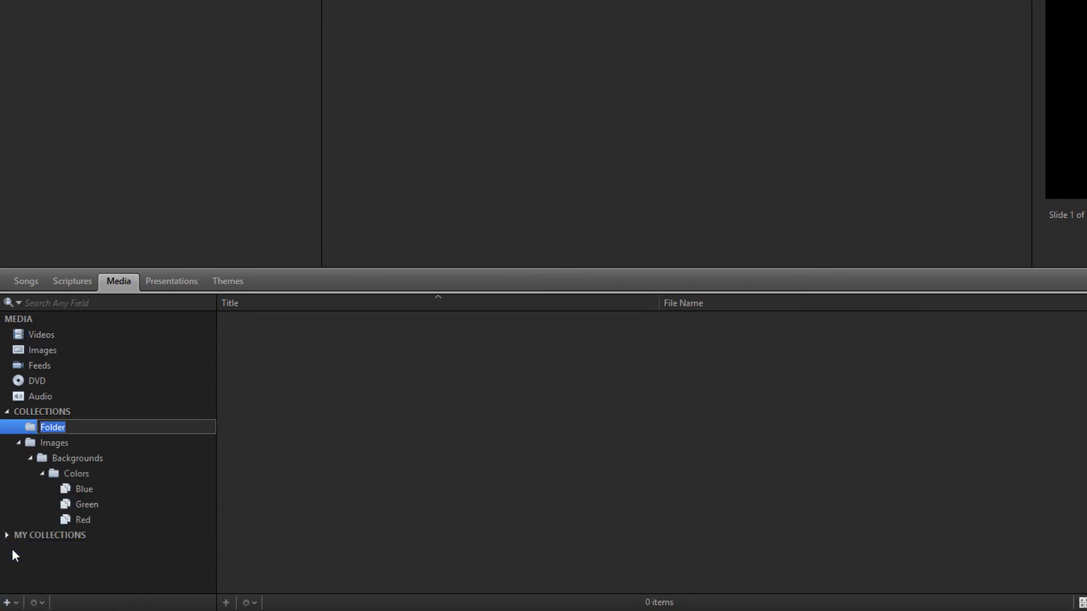
text(Videos)
key(Return)
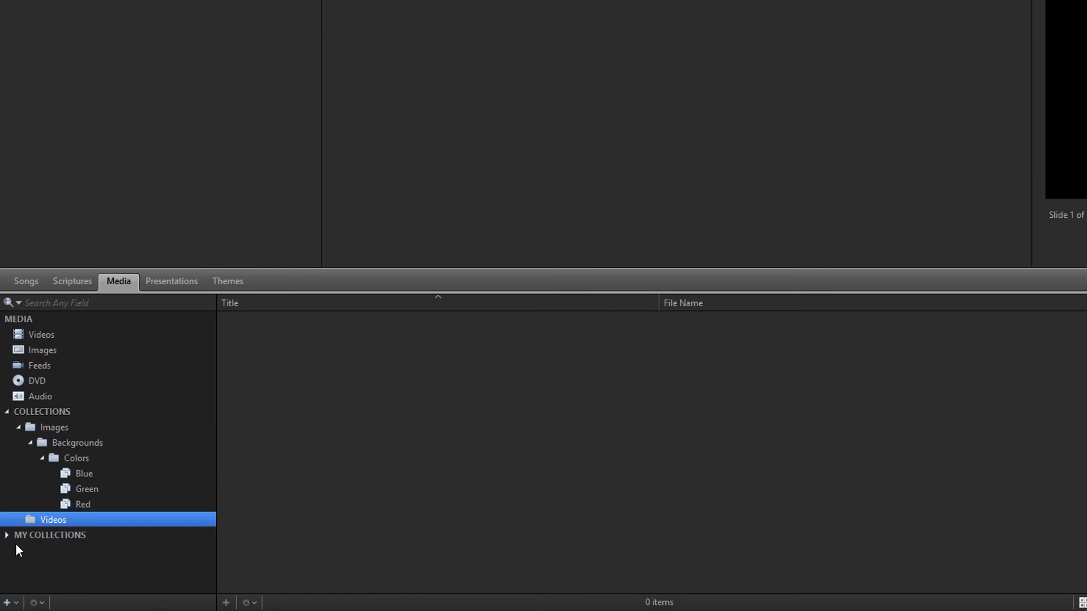
- Add a new collection named 'Countdowns' inside the Videos folder
click(8, 603)
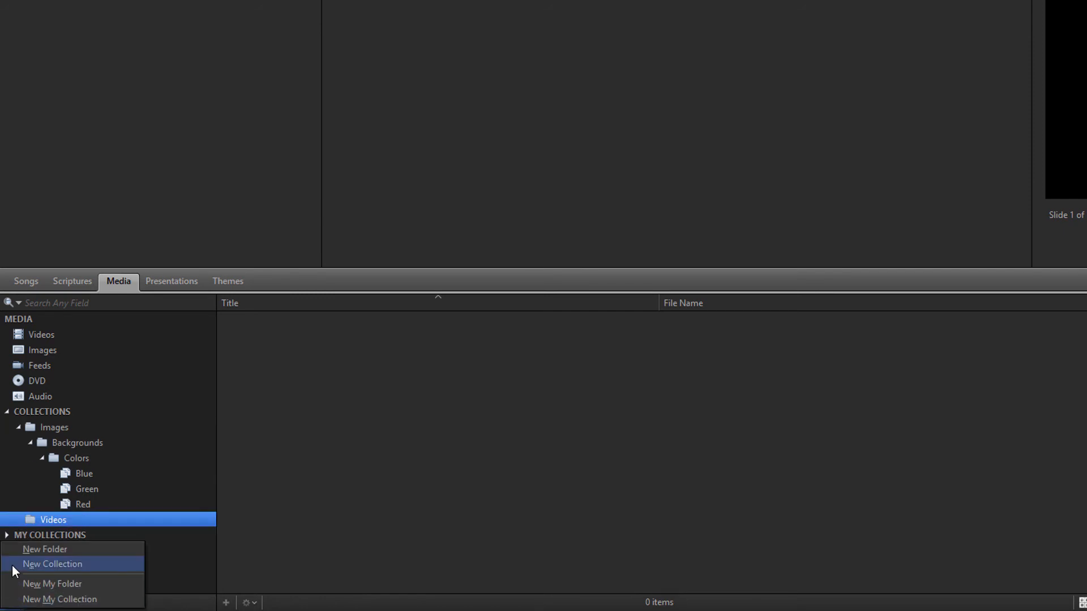
click(12, 565)
text(Co)
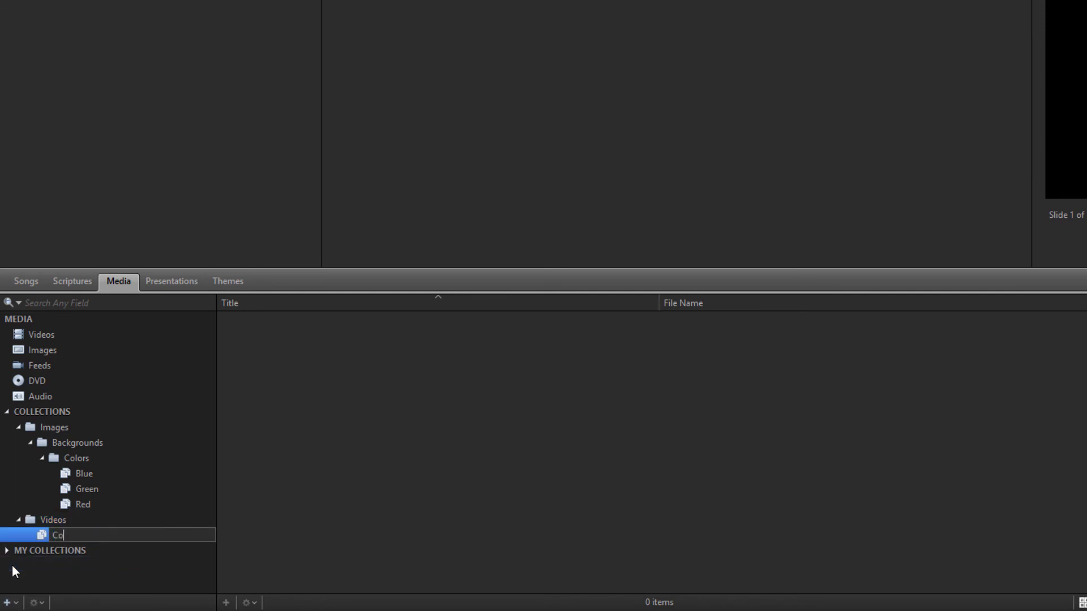
text(untdowns)
key(Return)
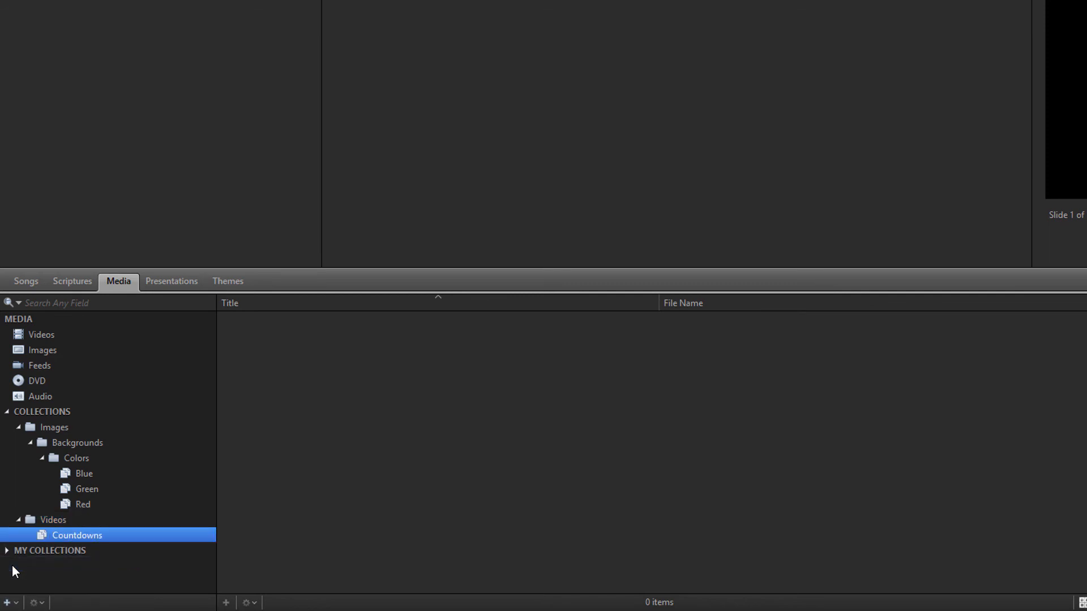
- Edit the Countdowns collection to turn on Match and limit media types to Videos
right_click(67, 535)
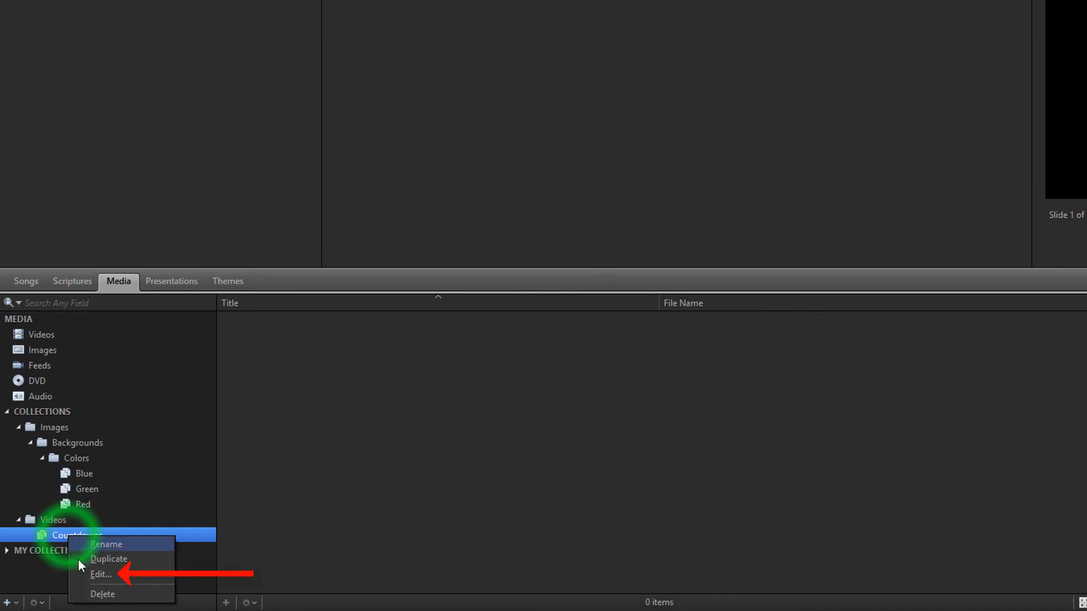
click(79, 575)
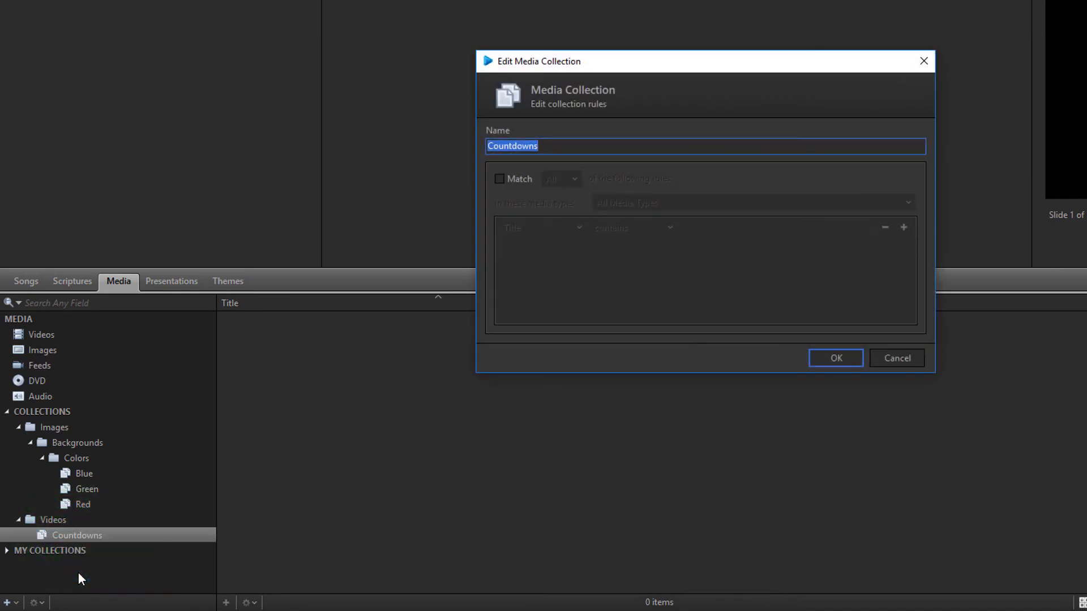
click(499, 179)
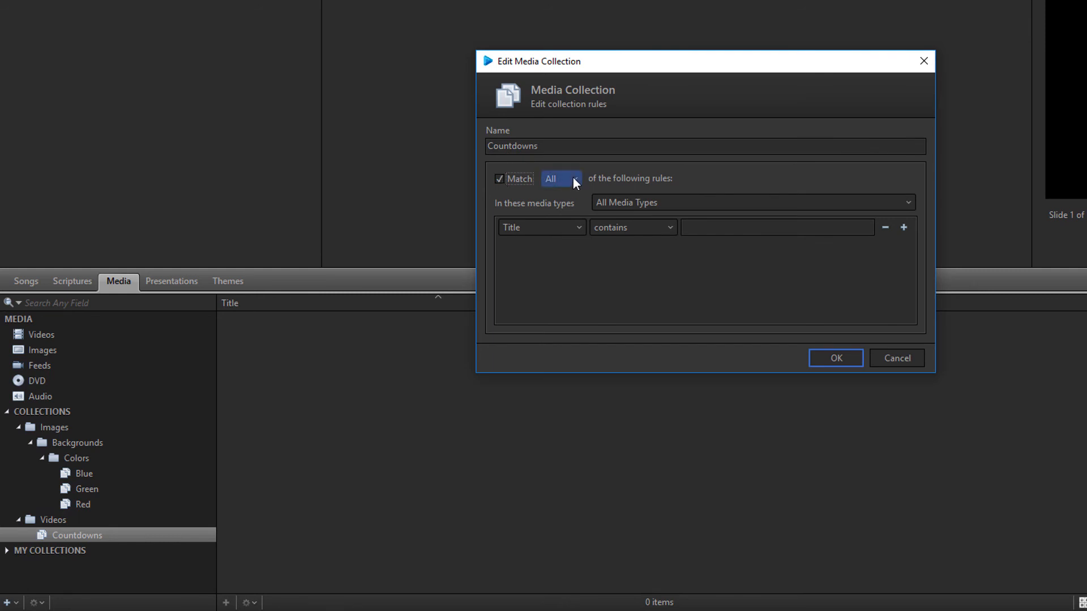
click(664, 204)
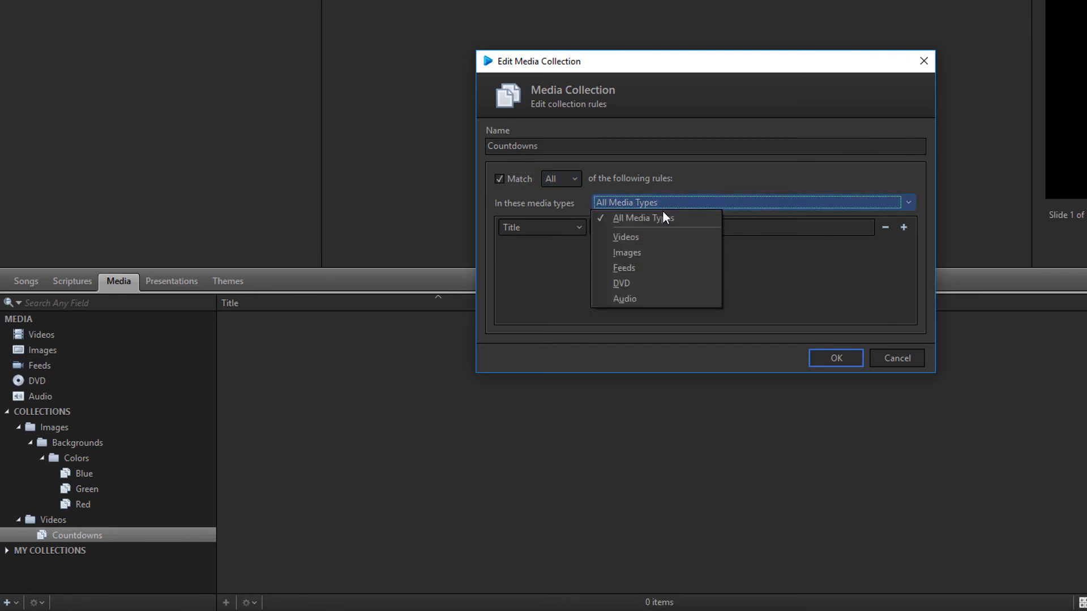
click(650, 237)
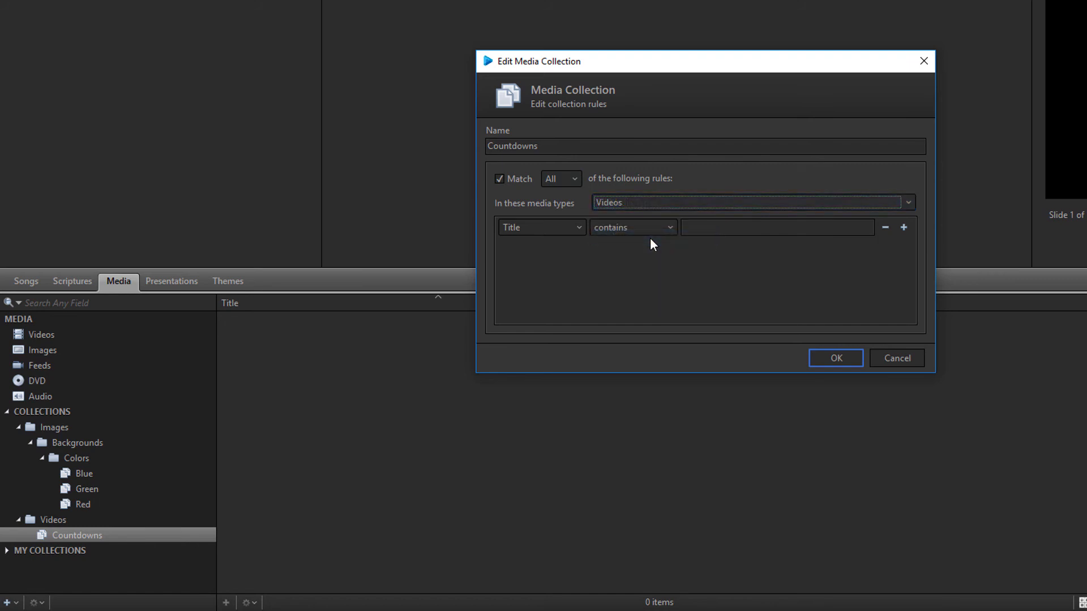
- Add the rule 'Directory is Countdowns' and save, so the collection gathers 10 videos
click(578, 227)
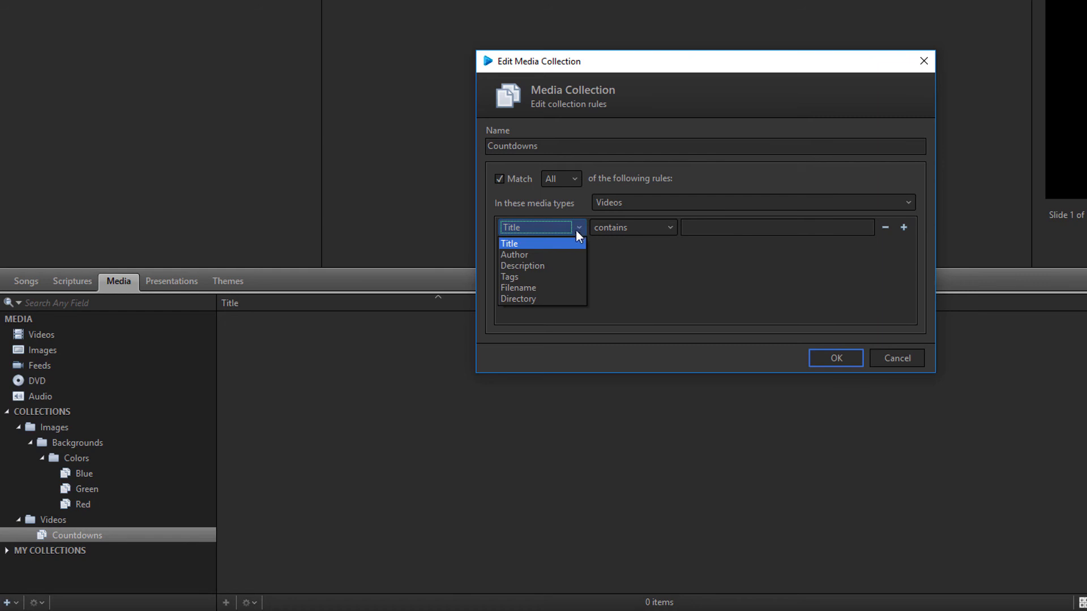
click(558, 298)
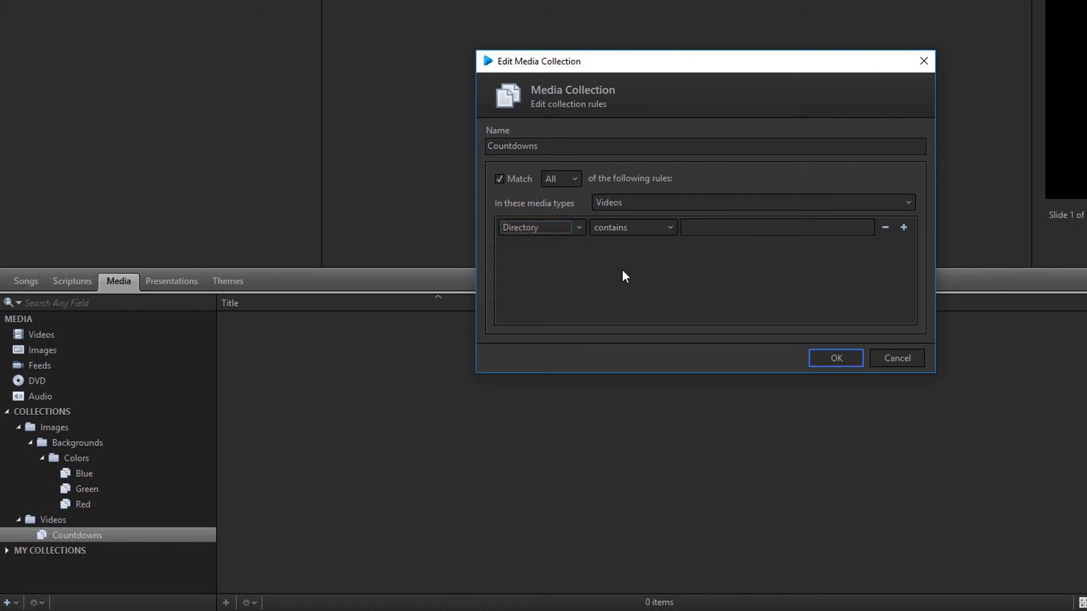
click(665, 228)
click(646, 265)
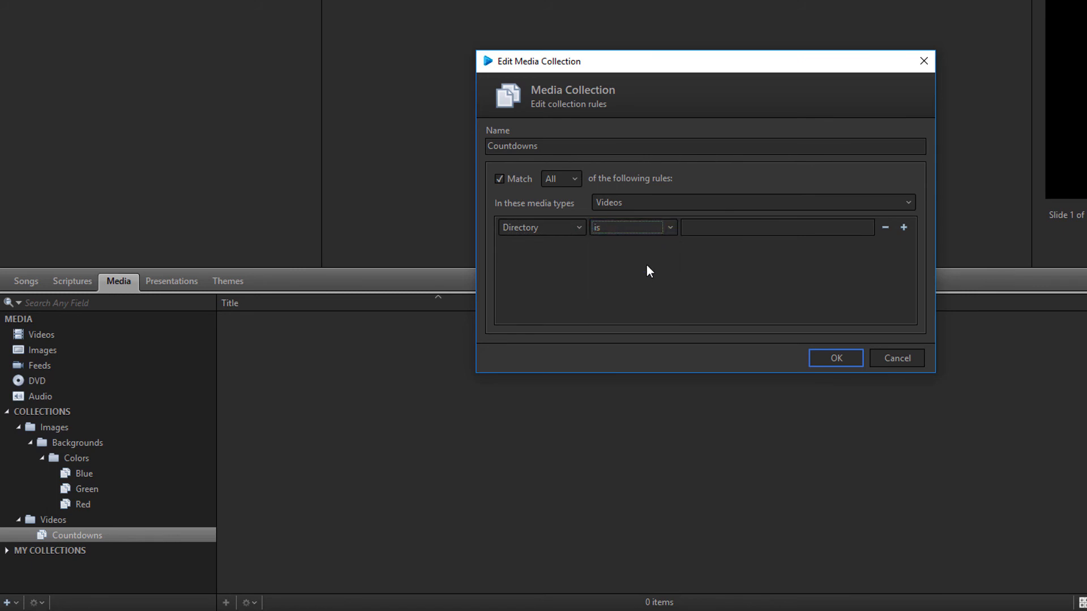
click(700, 227)
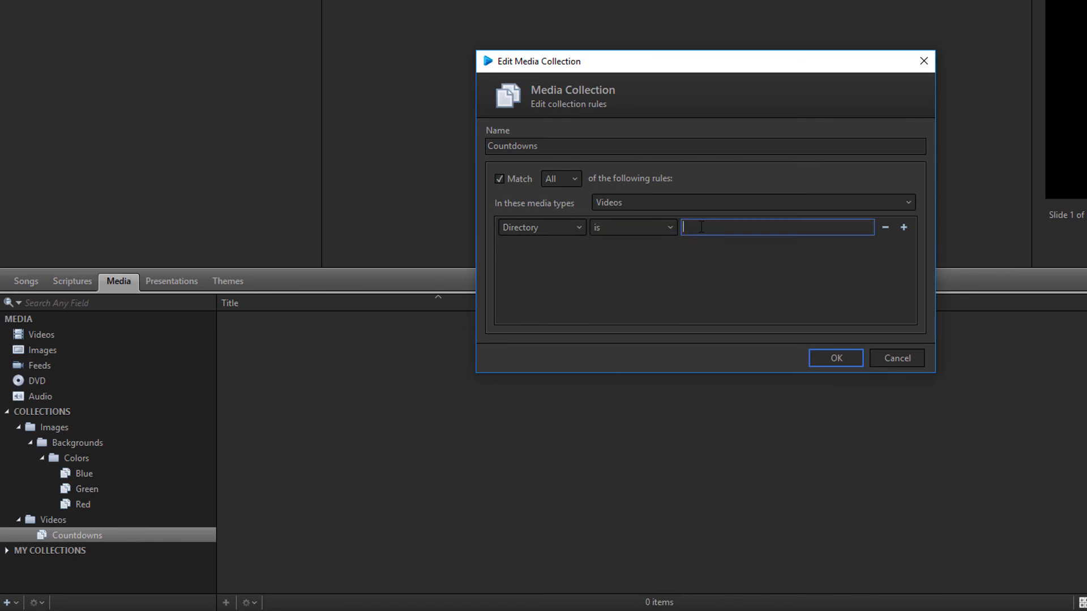
text(Countdowns)
click(832, 361)
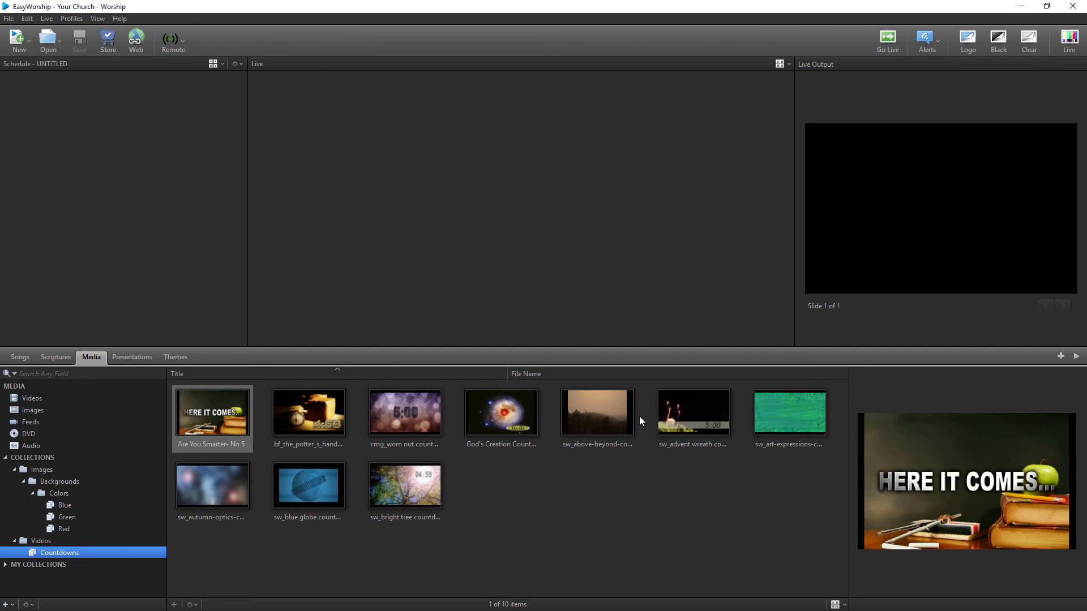
click(21, 357)
click(55, 357)
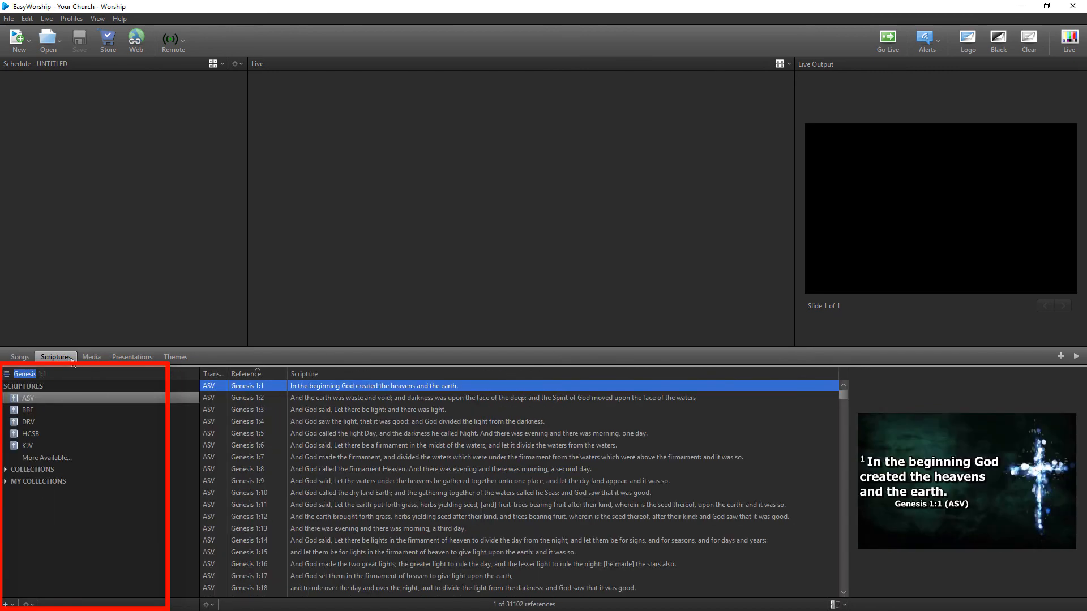
click(91, 357)
click(132, 357)
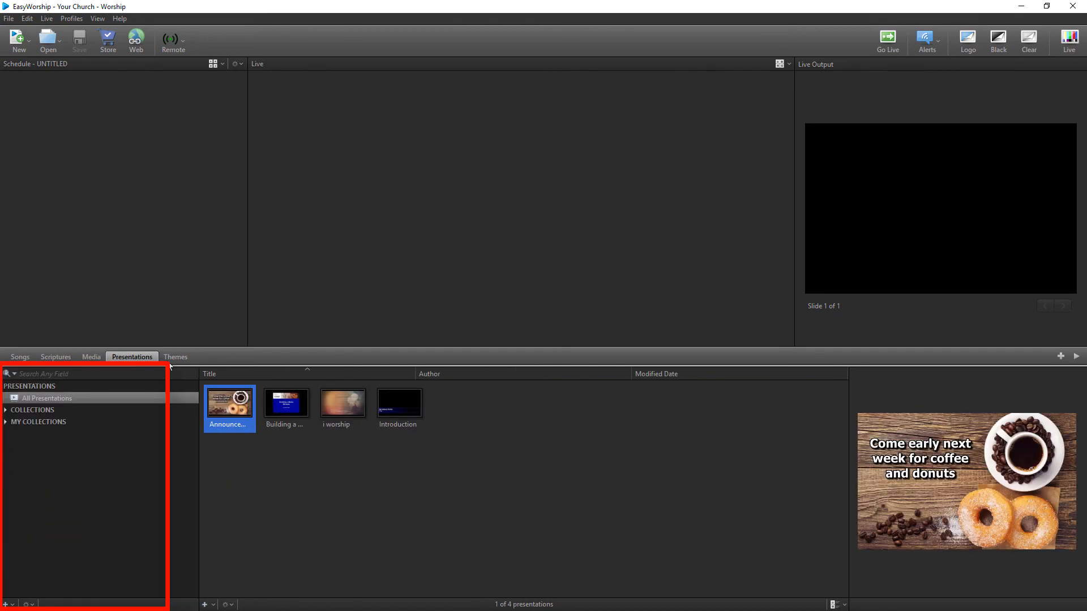
click(175, 357)
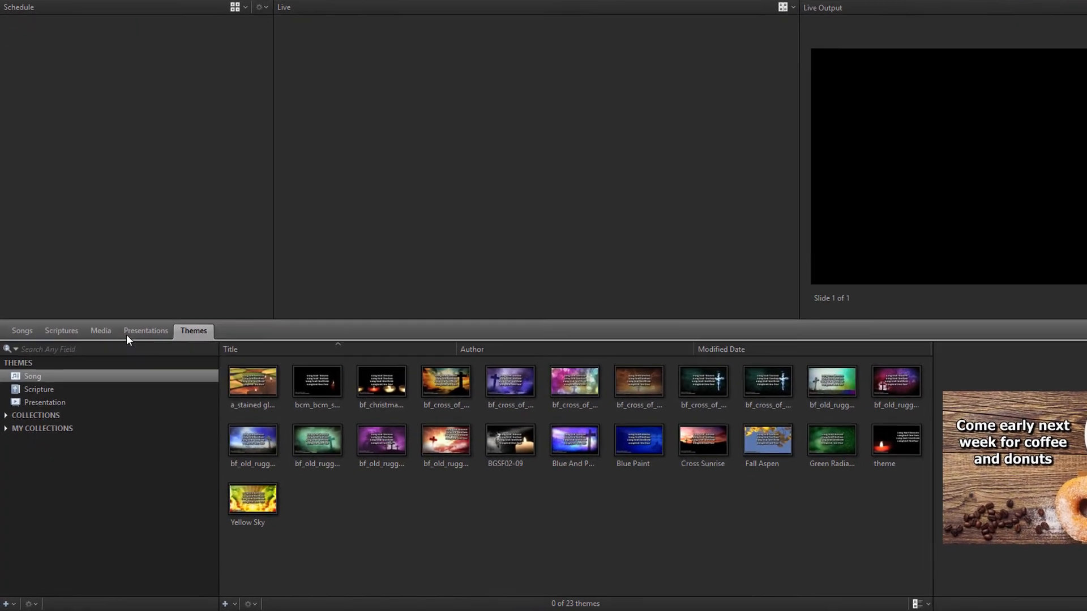
click(92, 354)
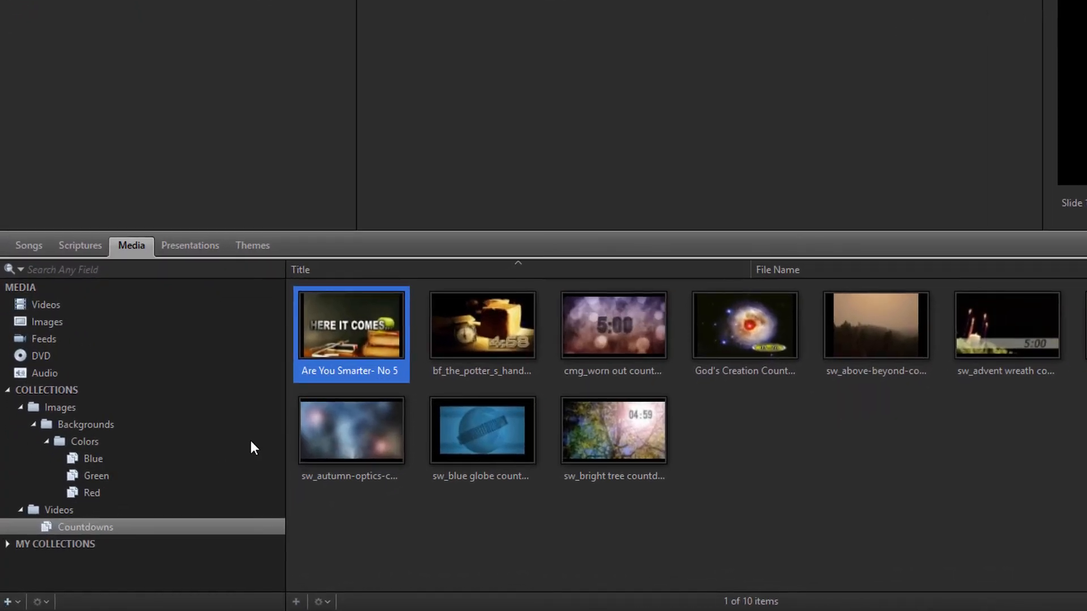
right_click(348, 435)
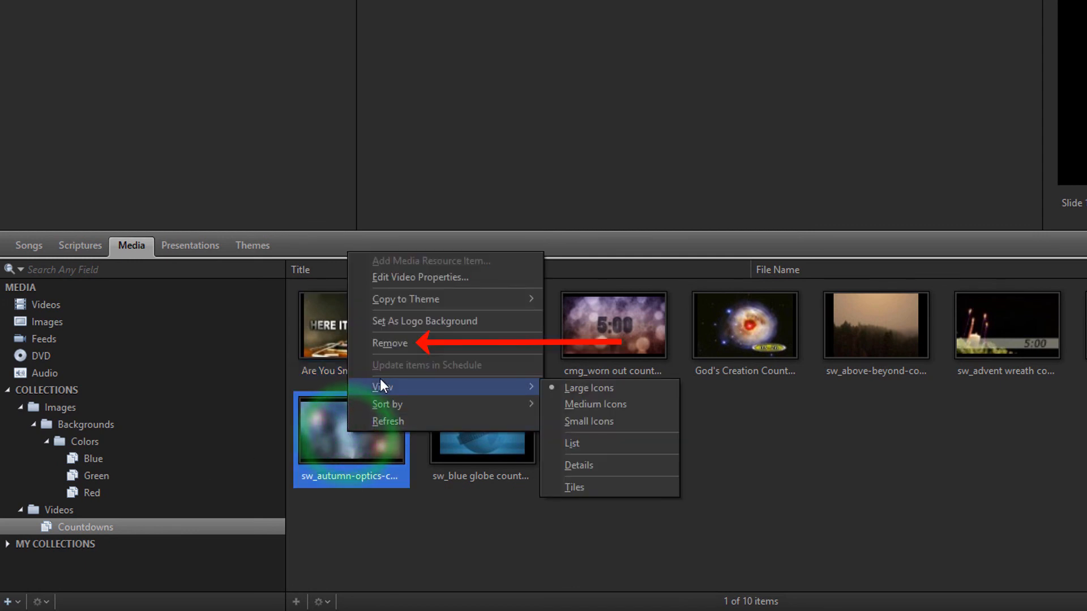
click(369, 342)
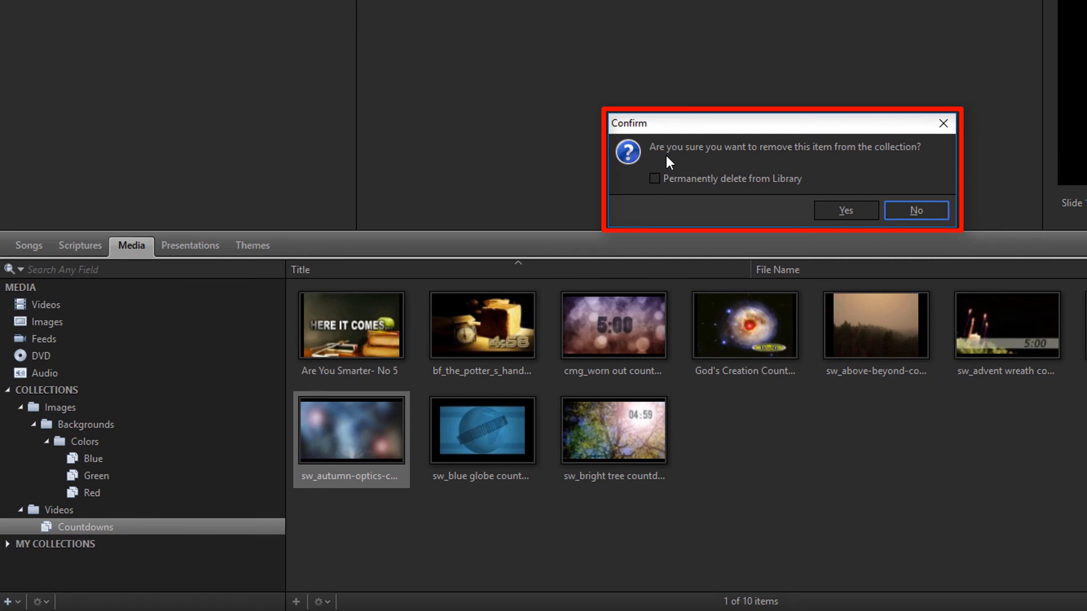
click(655, 180)
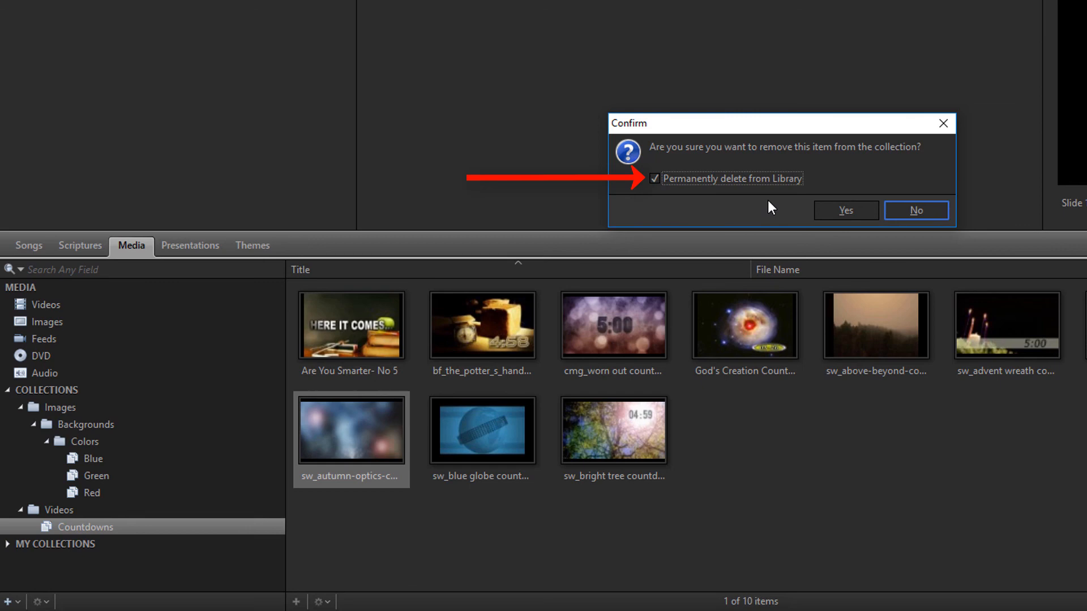
click(919, 209)
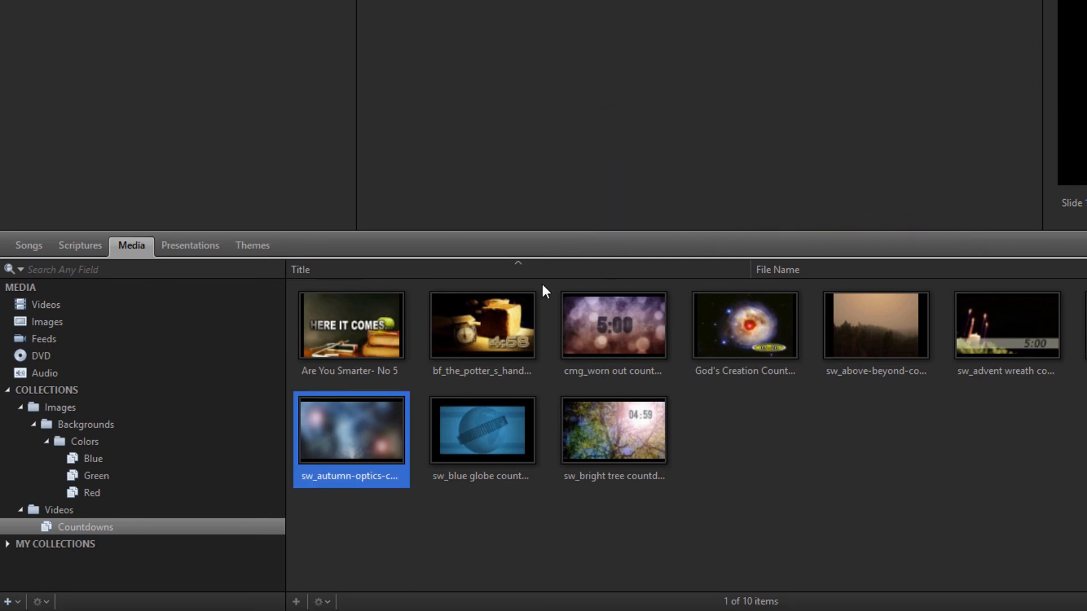
- Show the Blue collection's 5 images, cancelling its deletion at the confirmation prompt
click(93, 458)
right_click(93, 459)
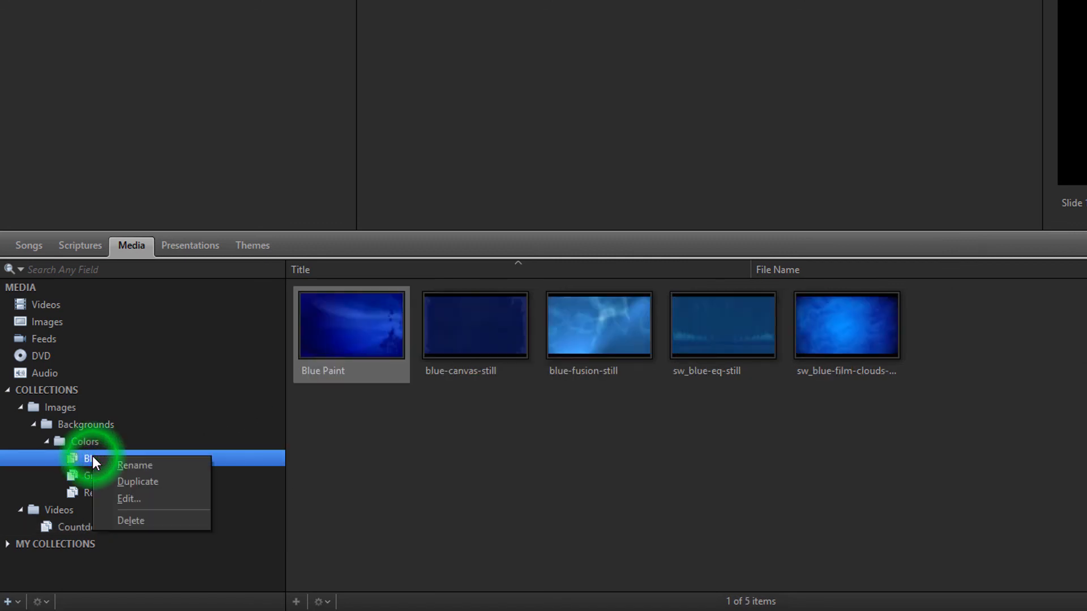
click(104, 520)
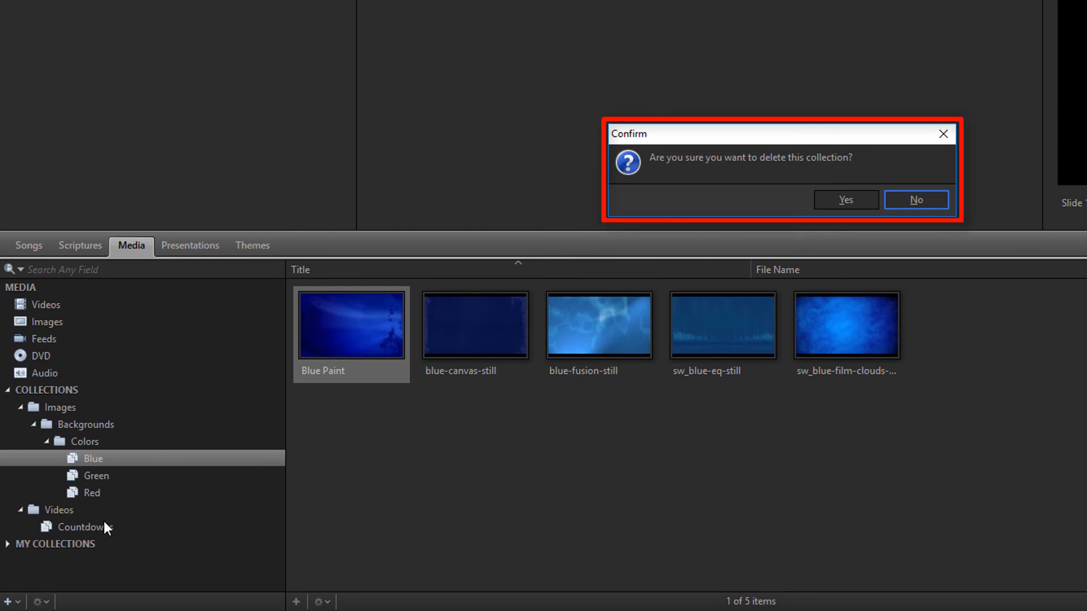
click(912, 200)
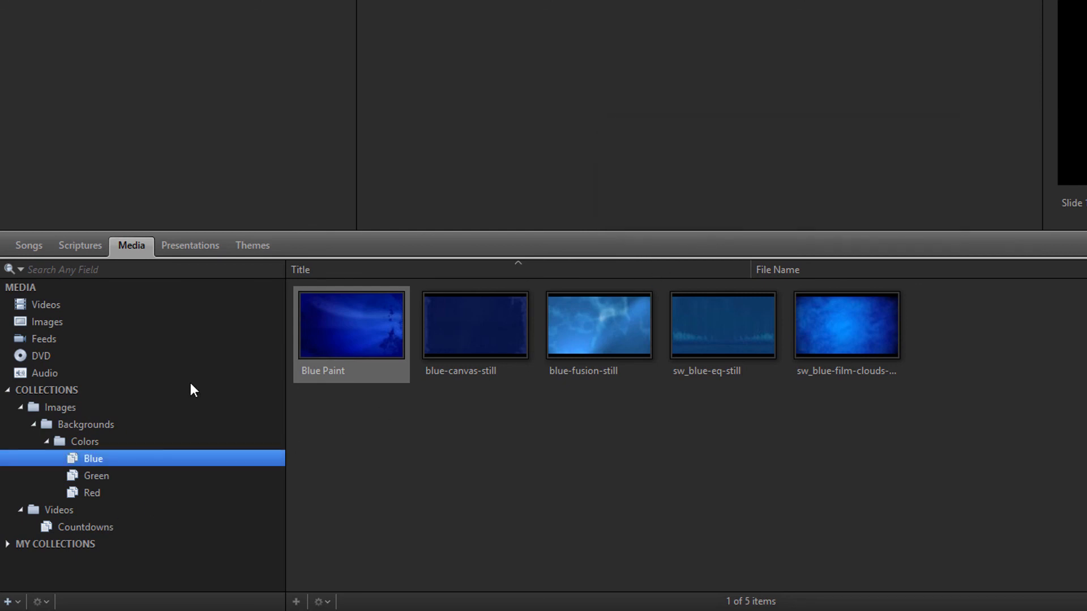